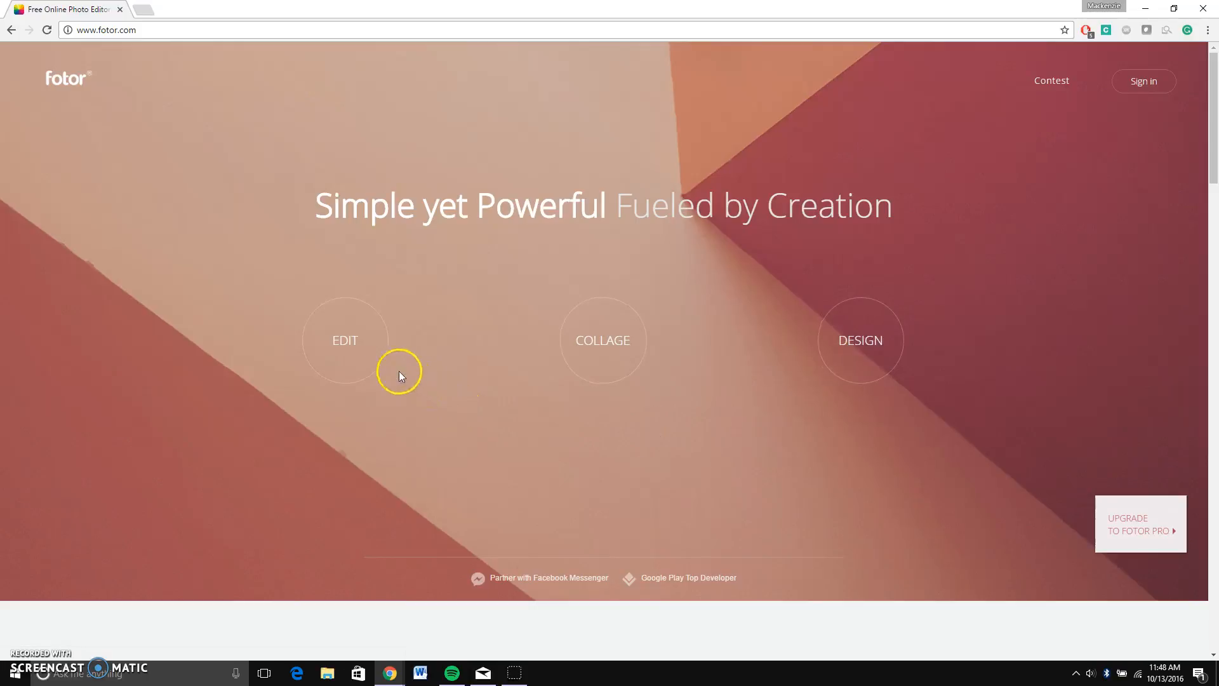
Open the photo editor and replace its sample photo with the framing image from the 2016 (7th Semester) folder.
left_click(370, 354)
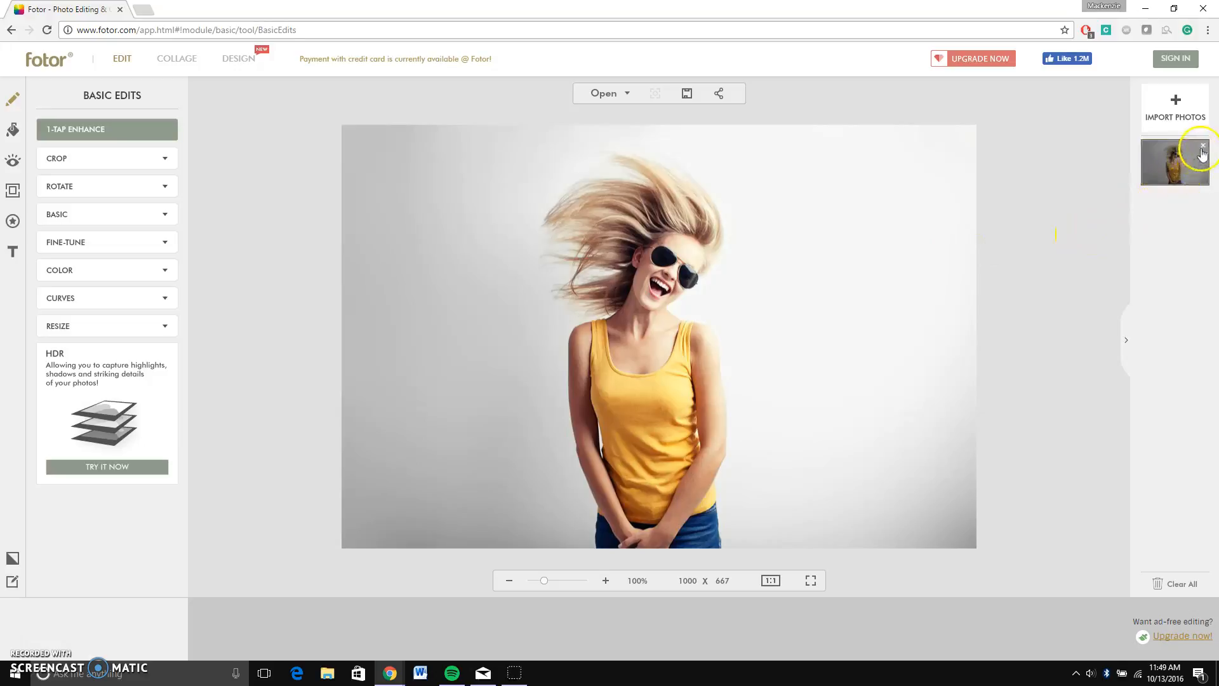
left_click(1203, 148)
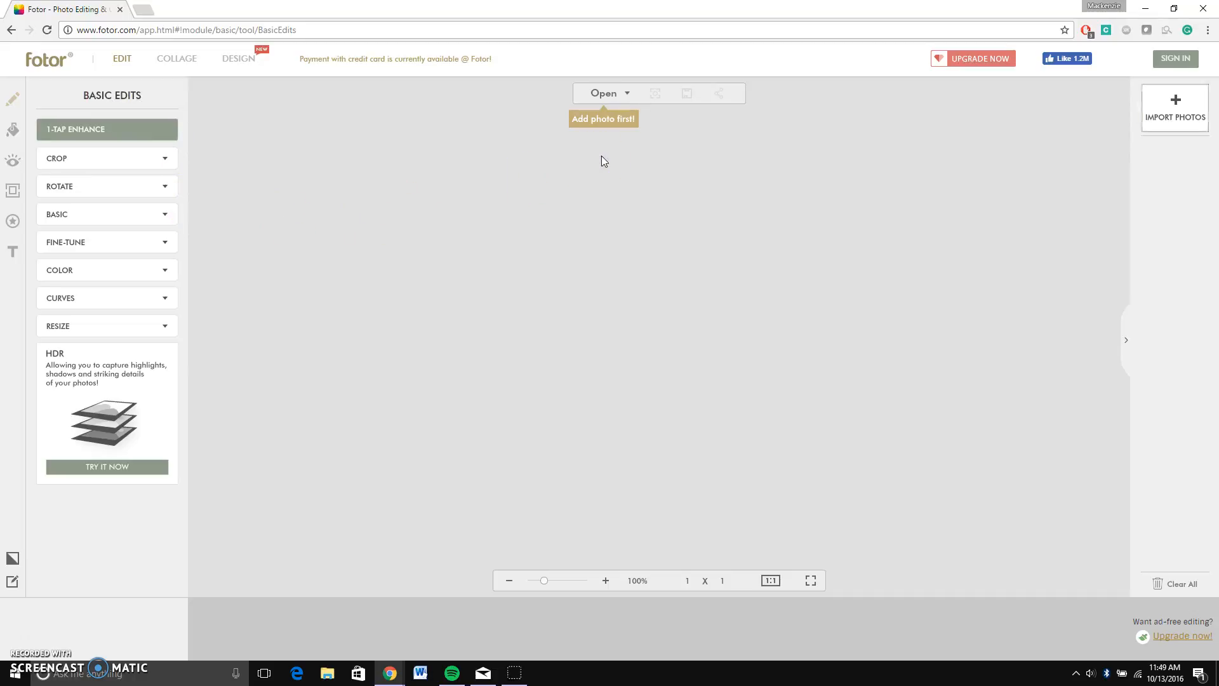
left_click(604, 94)
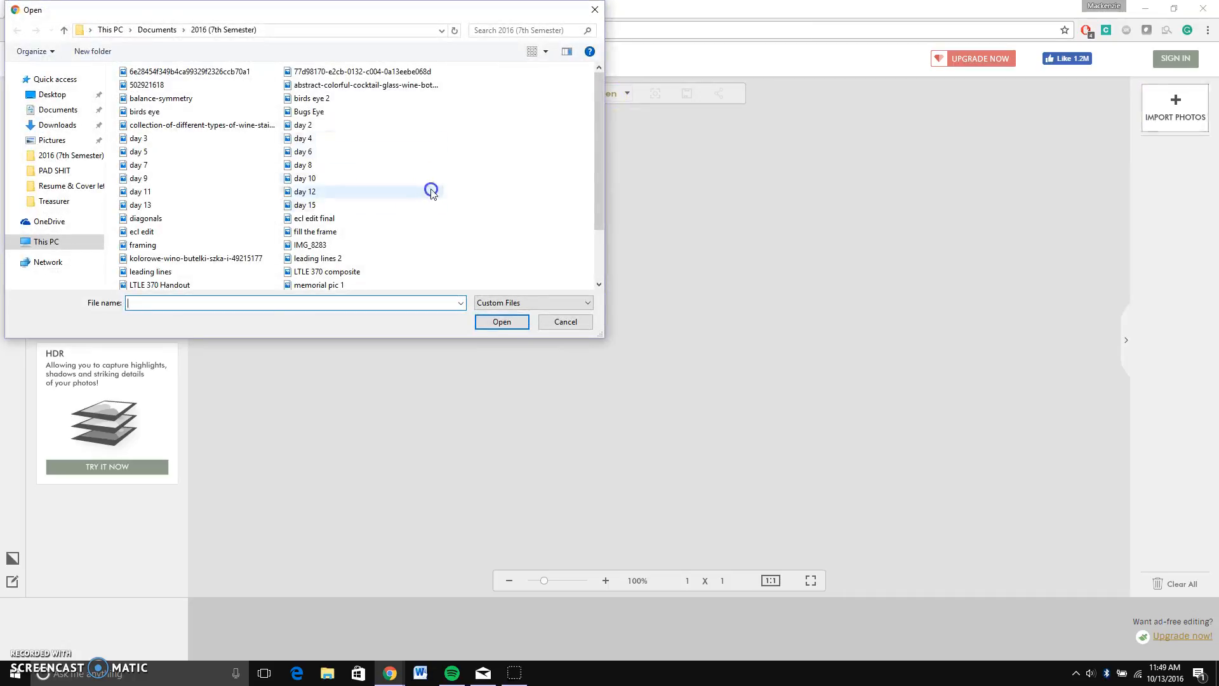
left_click(151, 243)
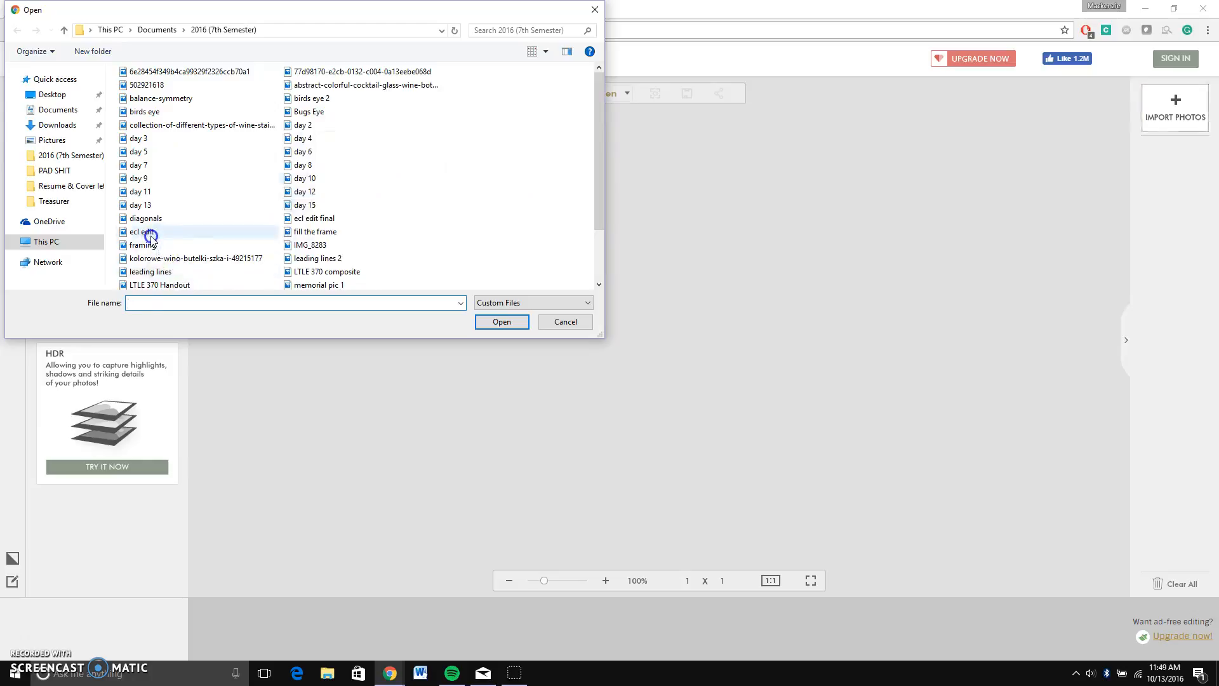
double_click(150, 243)
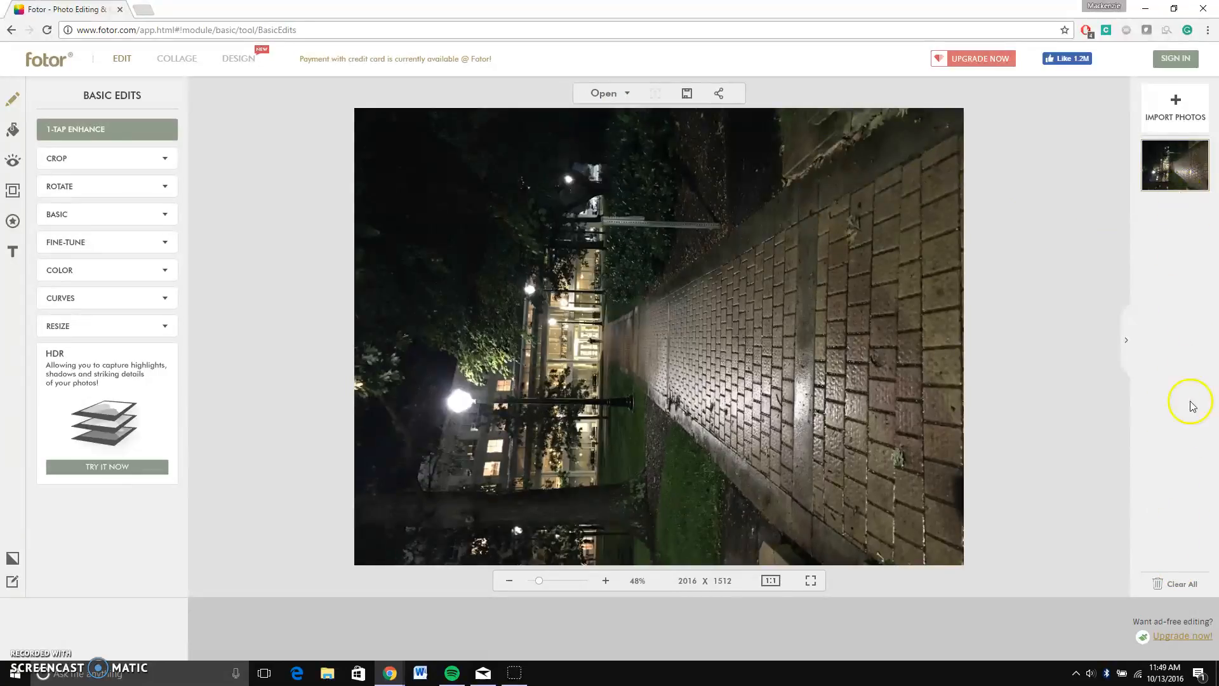
mouse_move(1179, 179)
Rotate the photo a quarter turn clockwise so it stands upright, and set the straighten value to -1.
left_click(146, 188)
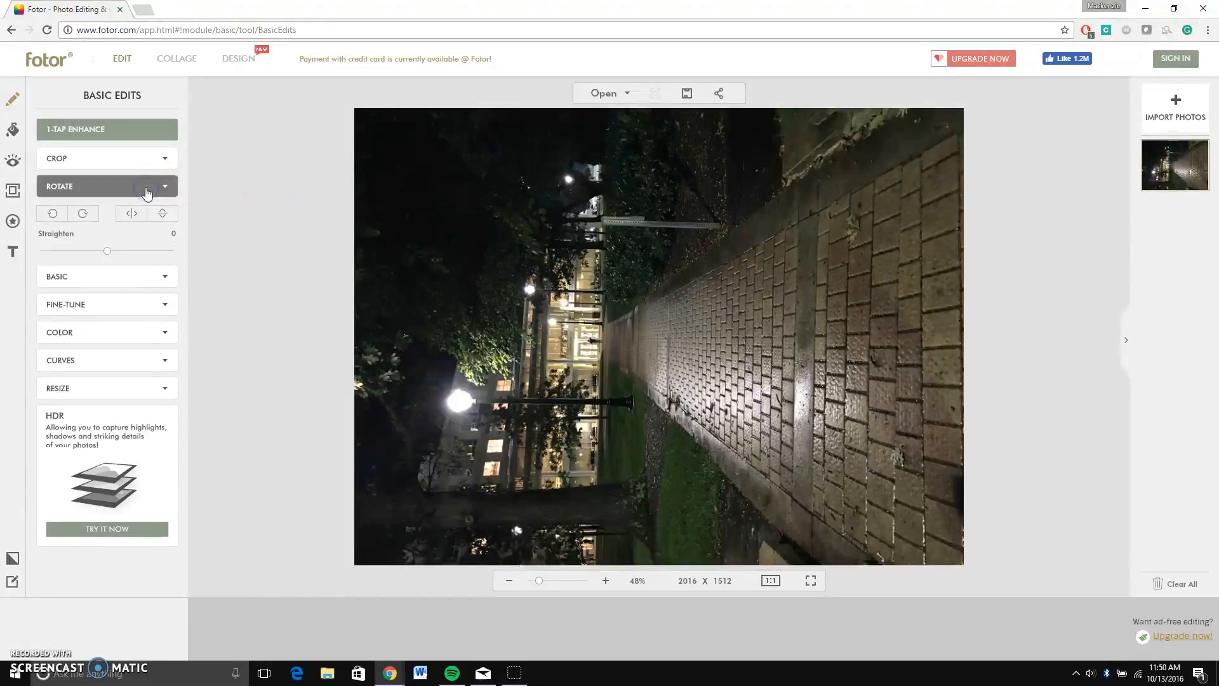
left_click(87, 213)
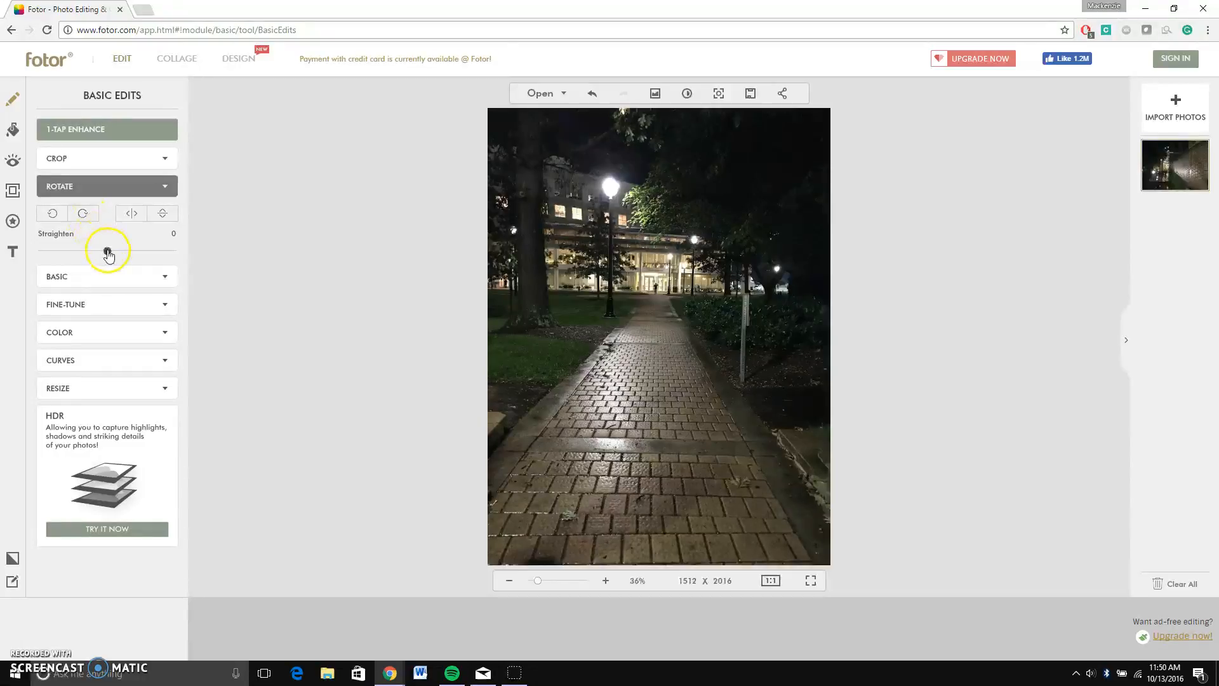
left_click_drag(108, 254, 108, 255)
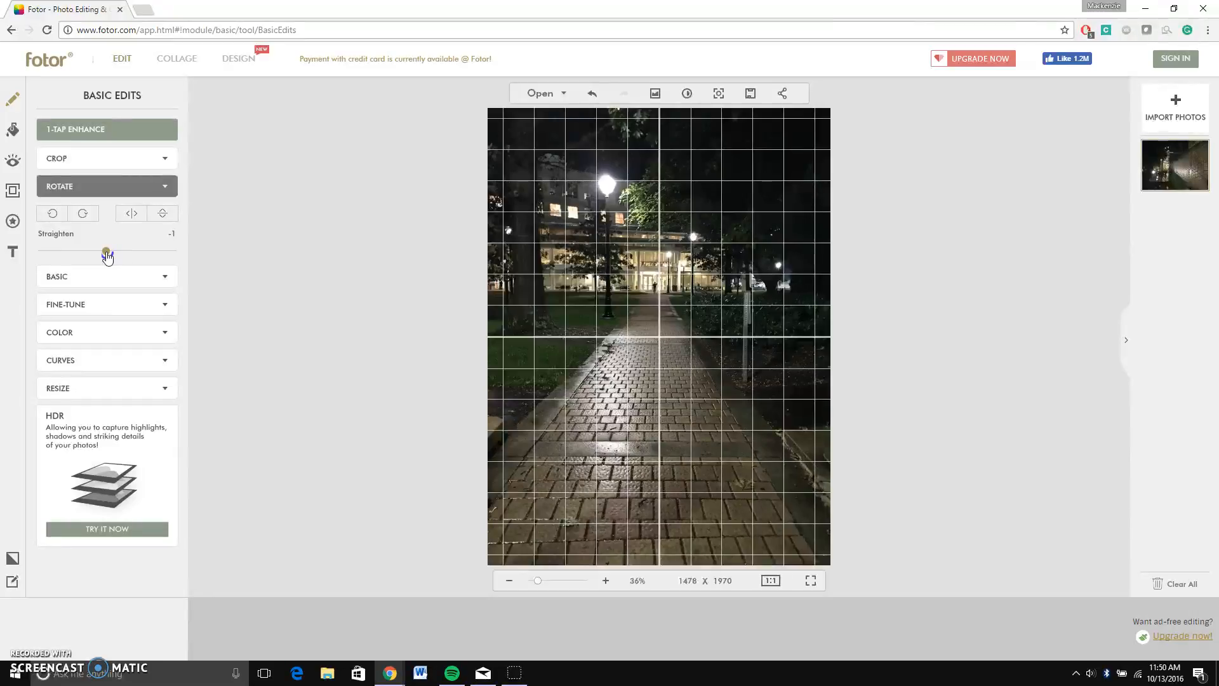
left_click_drag(107, 255, 106, 257)
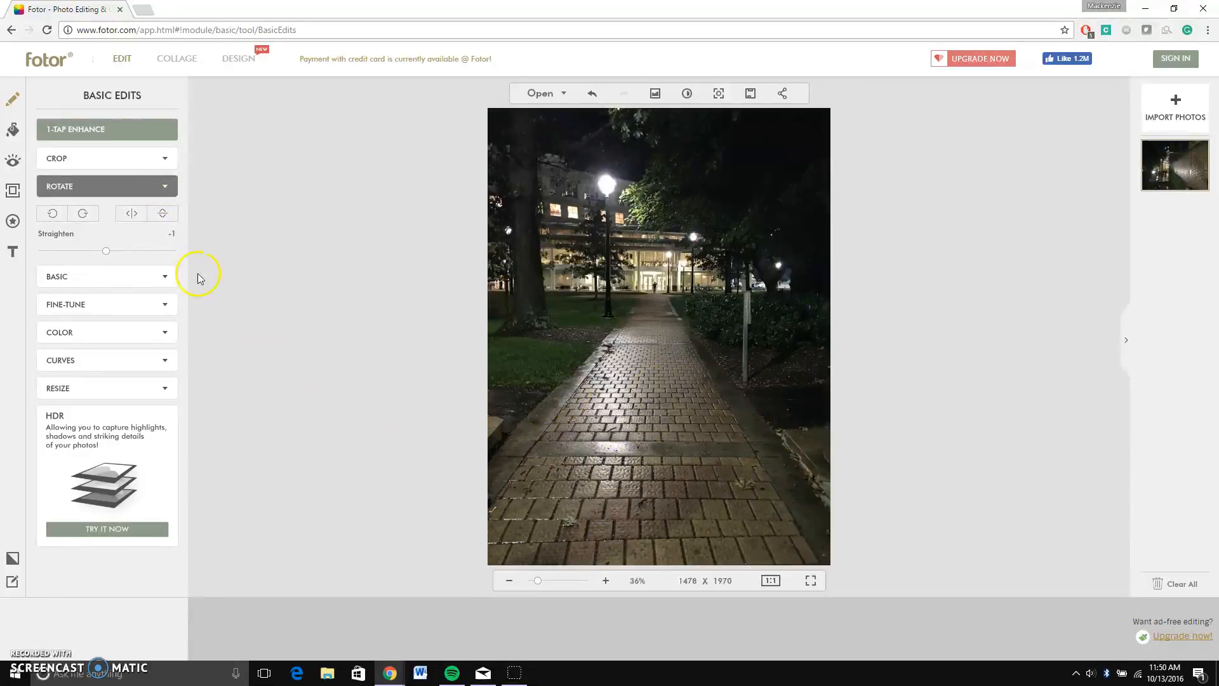
Crop the photo freeform to 1477 x 1488, keeping its full width and cutting off the lower part of the brick path.
left_click(98, 166)
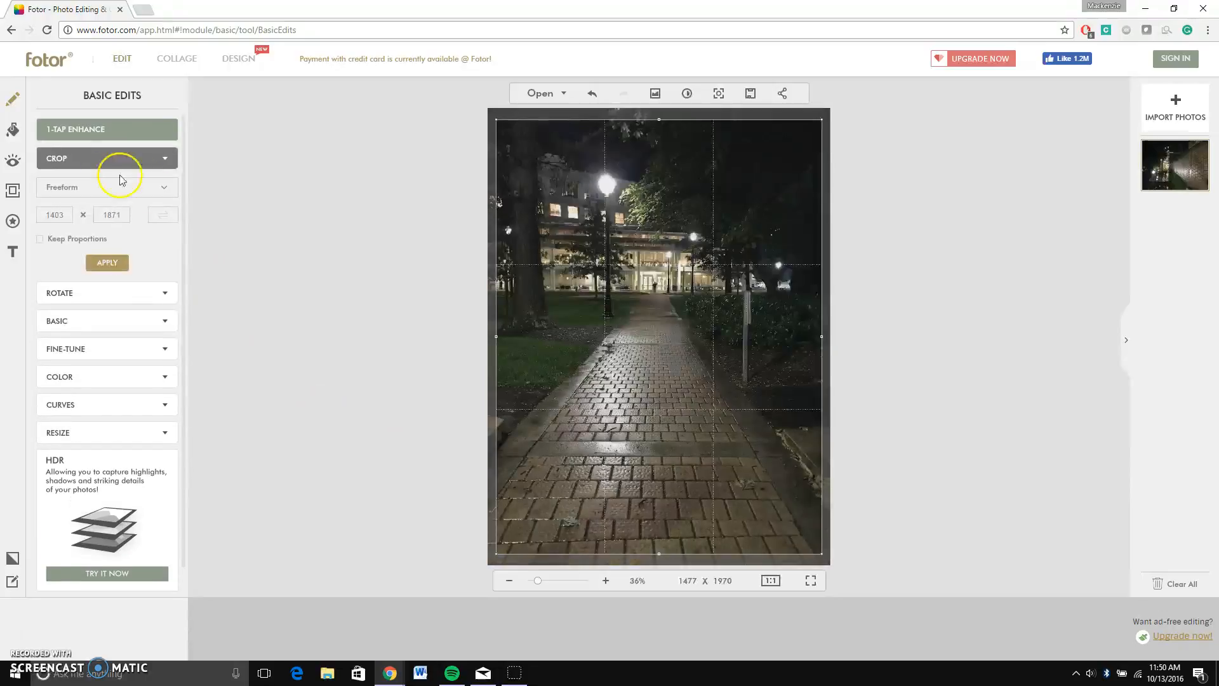
left_click_drag(690, 238, 675, 218)
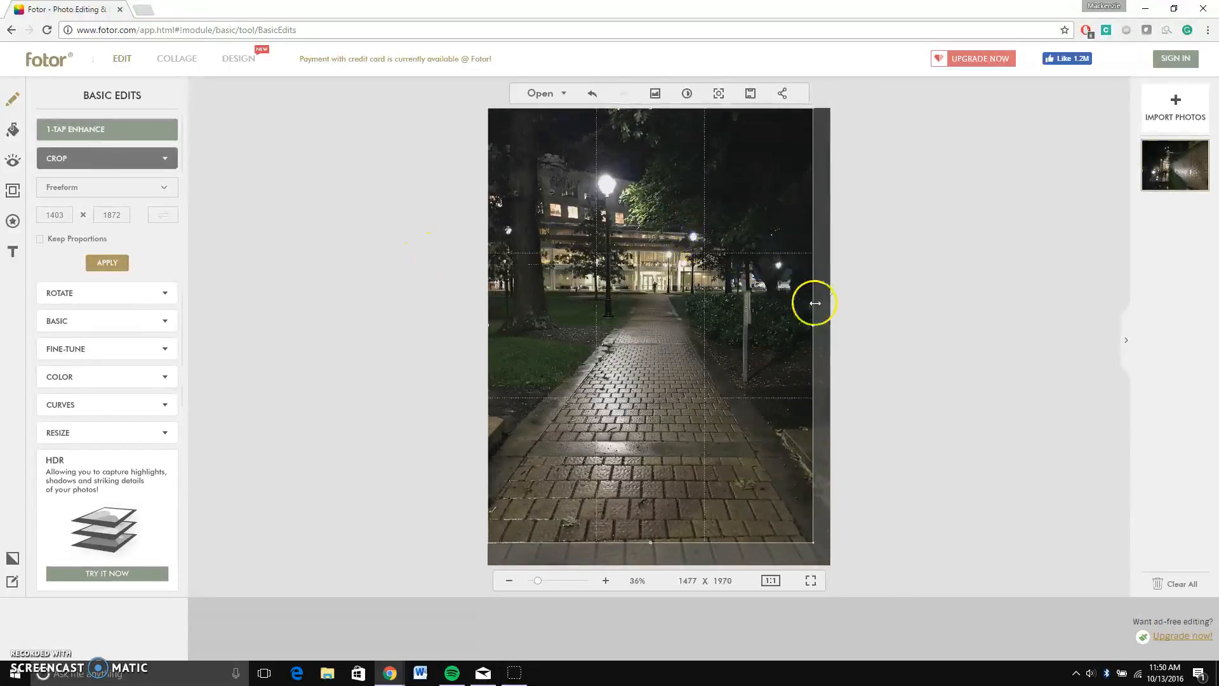
left_click_drag(816, 326, 846, 330)
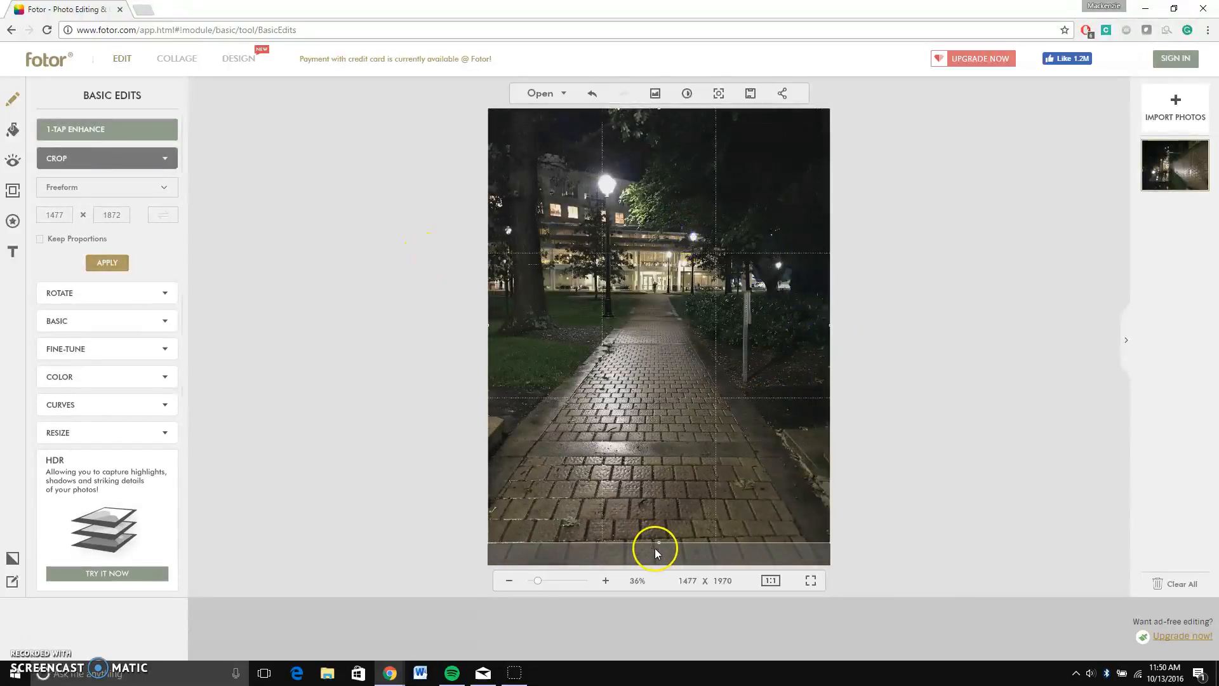
left_click_drag(653, 542, 668, 453)
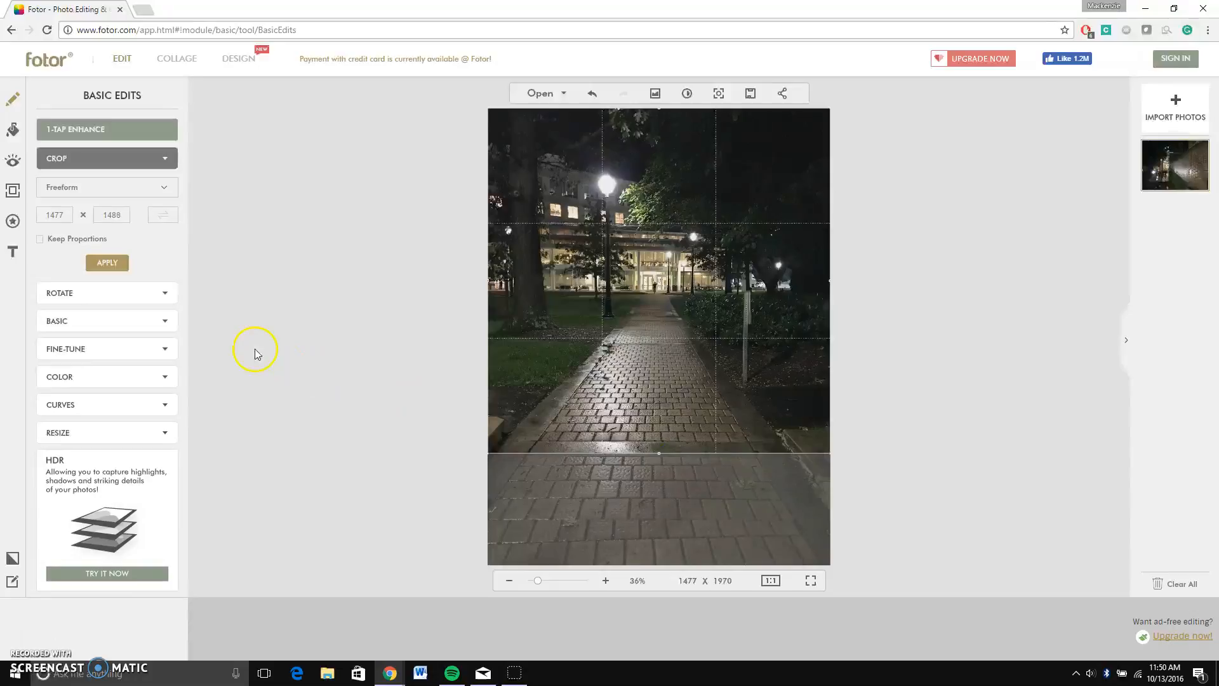
left_click(115, 264)
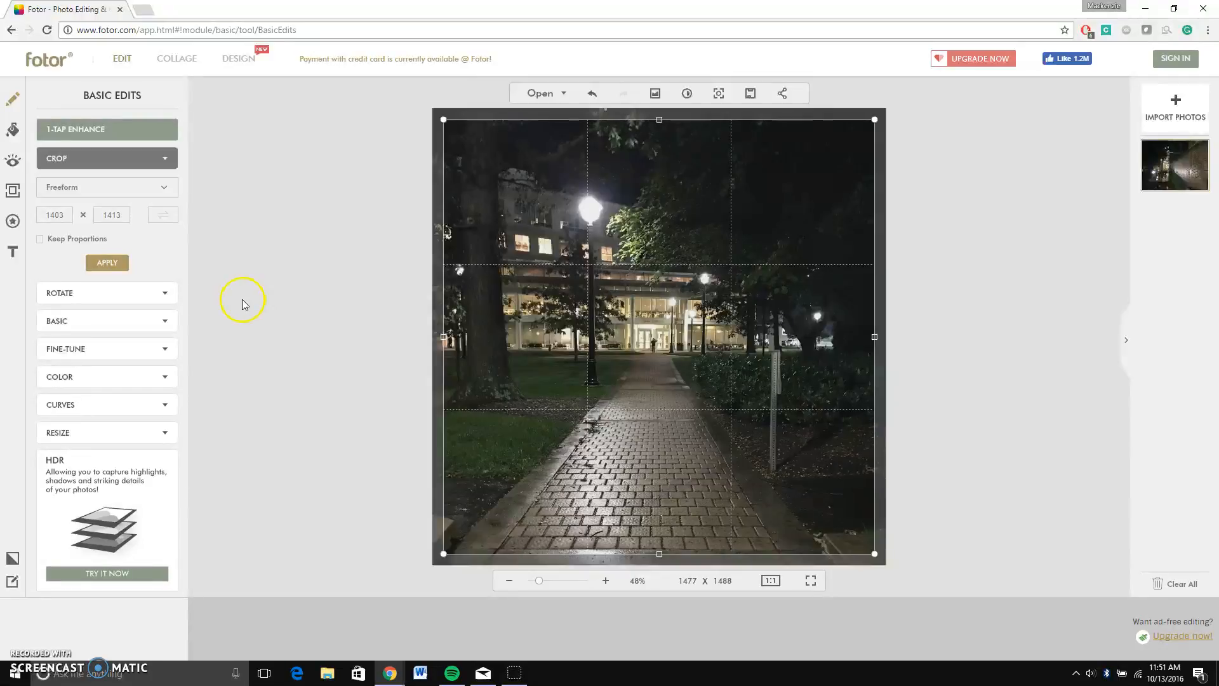
Set the photo's brightness to -12 in the basic adjustments.
left_click(104, 321)
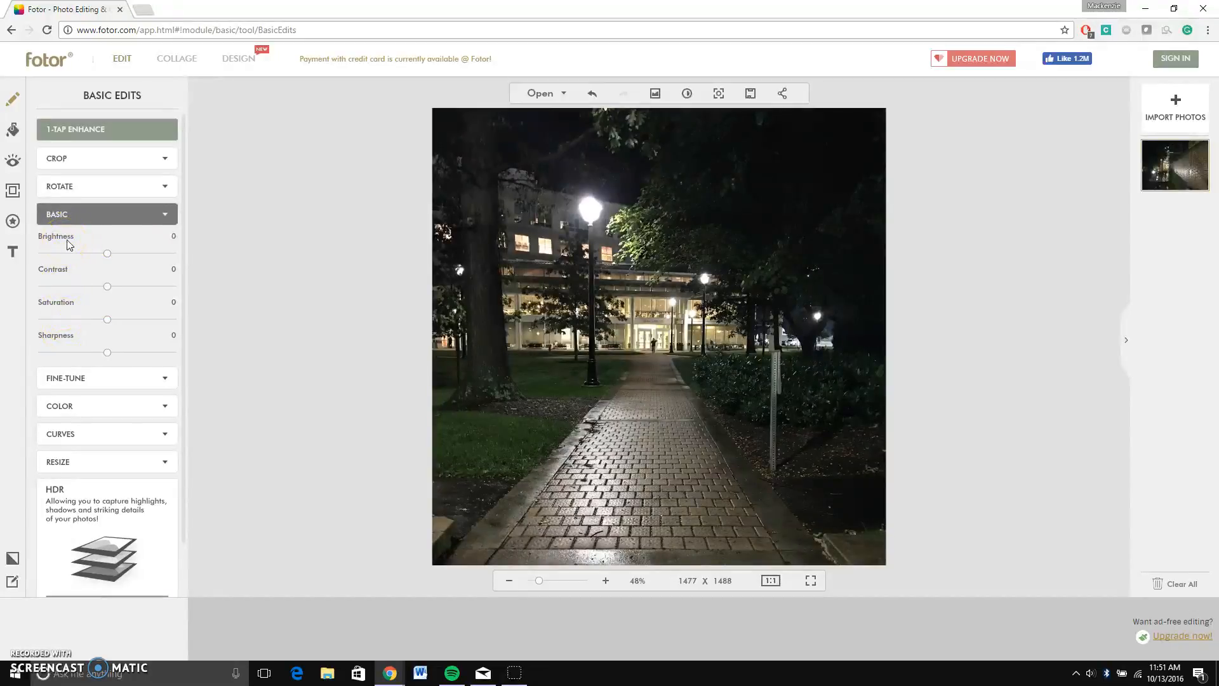
mouse_move(108, 254)
left_mouse_down()
mouse_move(179, 258)
mouse_move(36, 257)
mouse_move(100, 262)
left_mouse_up()
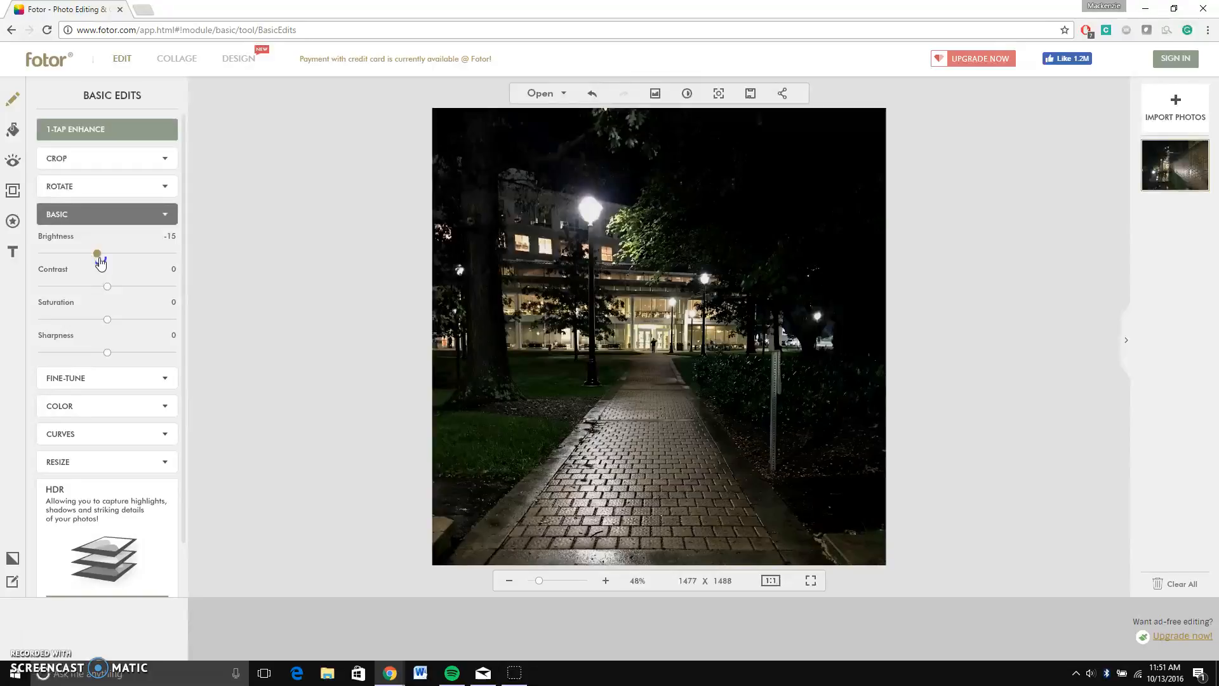
mouse_move(101, 262)
left_mouse_down()
mouse_move(111, 271)
mouse_move(114, 254)
mouse_move(189, 255)
mouse_move(12, 257)
mouse_move(100, 260)
left_mouse_up()
left_click(100, 256)
Try lower contrast values down to -100, and set the photo's contrast to 10.
left_click(108, 287)
mouse_move(108, 289)
left_mouse_down()
mouse_move(192, 293)
mouse_move(107, 290)
left_mouse_up()
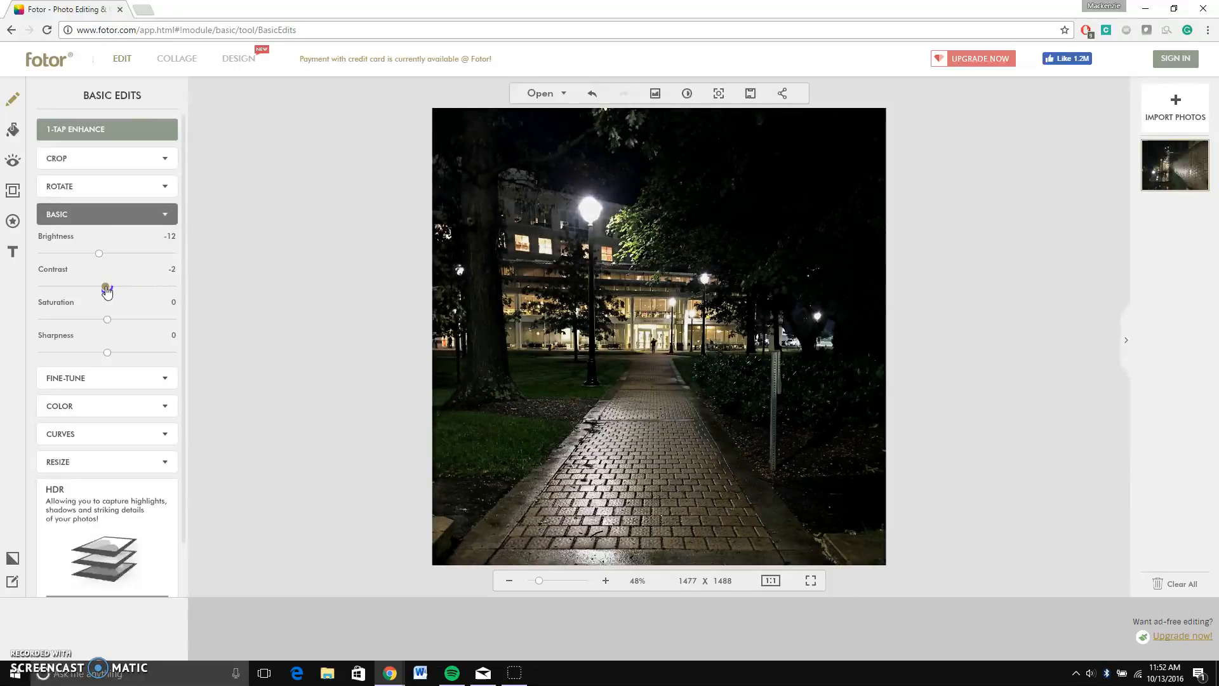
left_click(106, 288)
left_click_drag(108, 291, 28, 282)
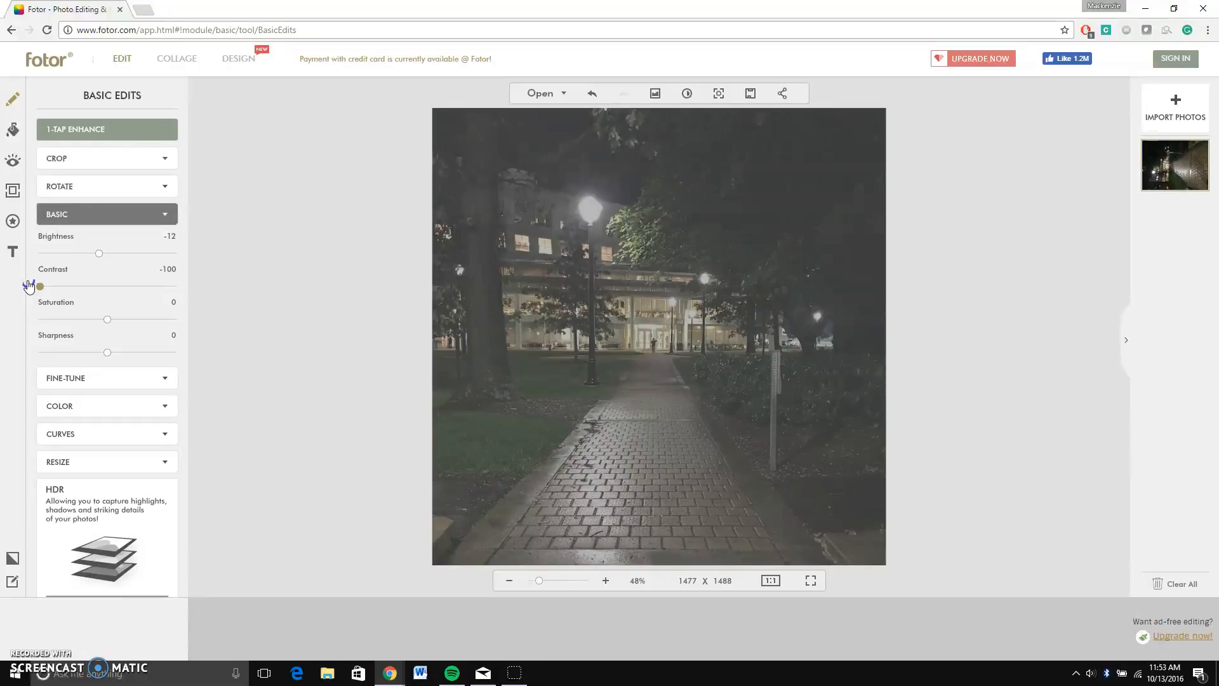
left_click(27, 283)
left_click_drag(27, 284, 110, 288)
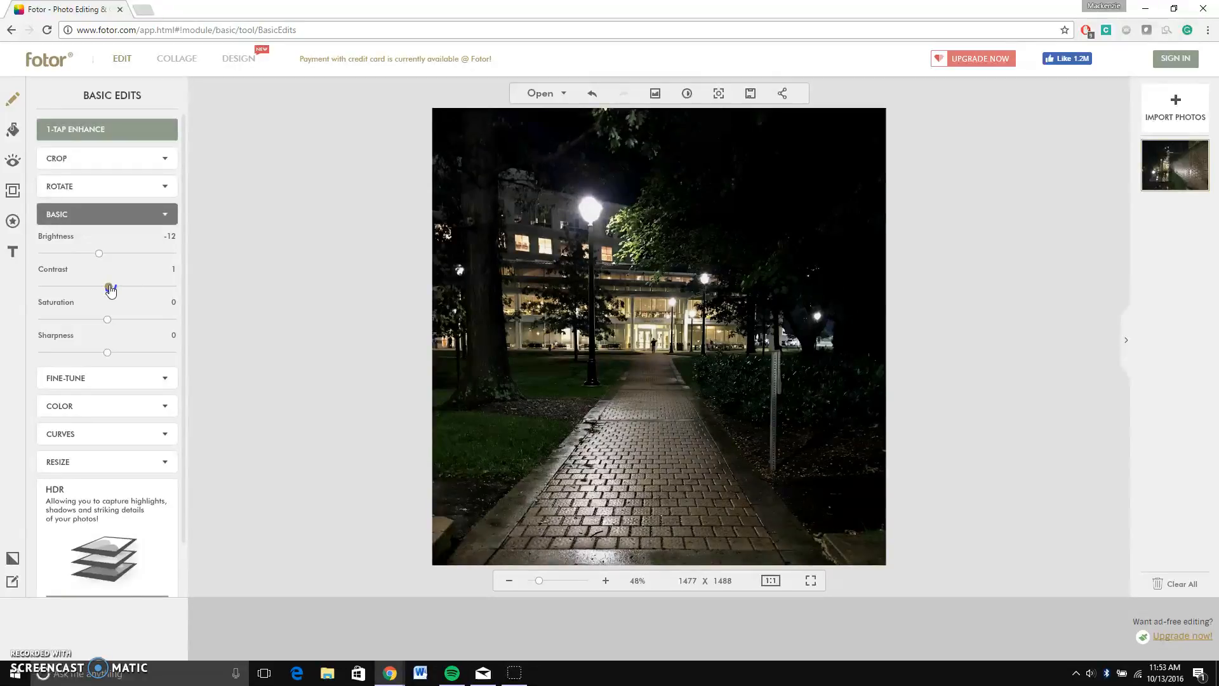
mouse_move(110, 289)
left_mouse_down()
mouse_move(133, 290)
mouse_move(115, 288)
left_mouse_up()
Try the photo's sharpness at 150 and return it to 0.
left_click(109, 321)
left_click(108, 353)
left_click_drag(109, 355, 195, 360)
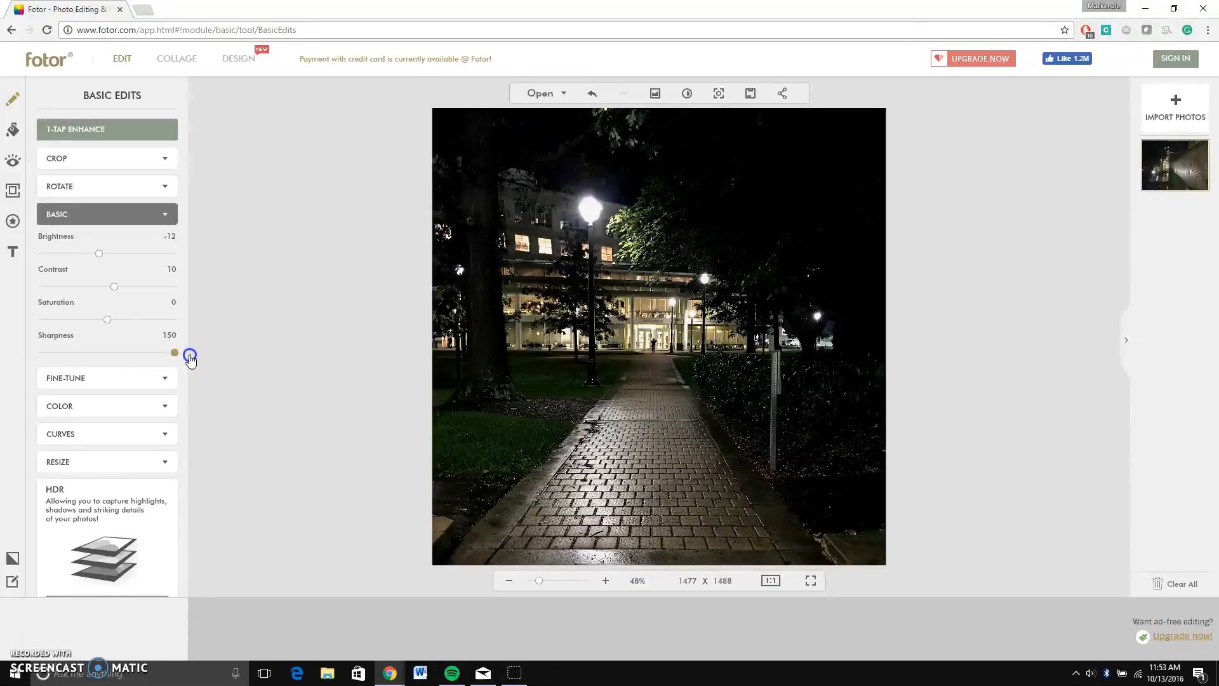
mouse_move(124, 353)
left_mouse_down()
mouse_move(35, 353)
mouse_move(109, 355)
left_mouse_up()
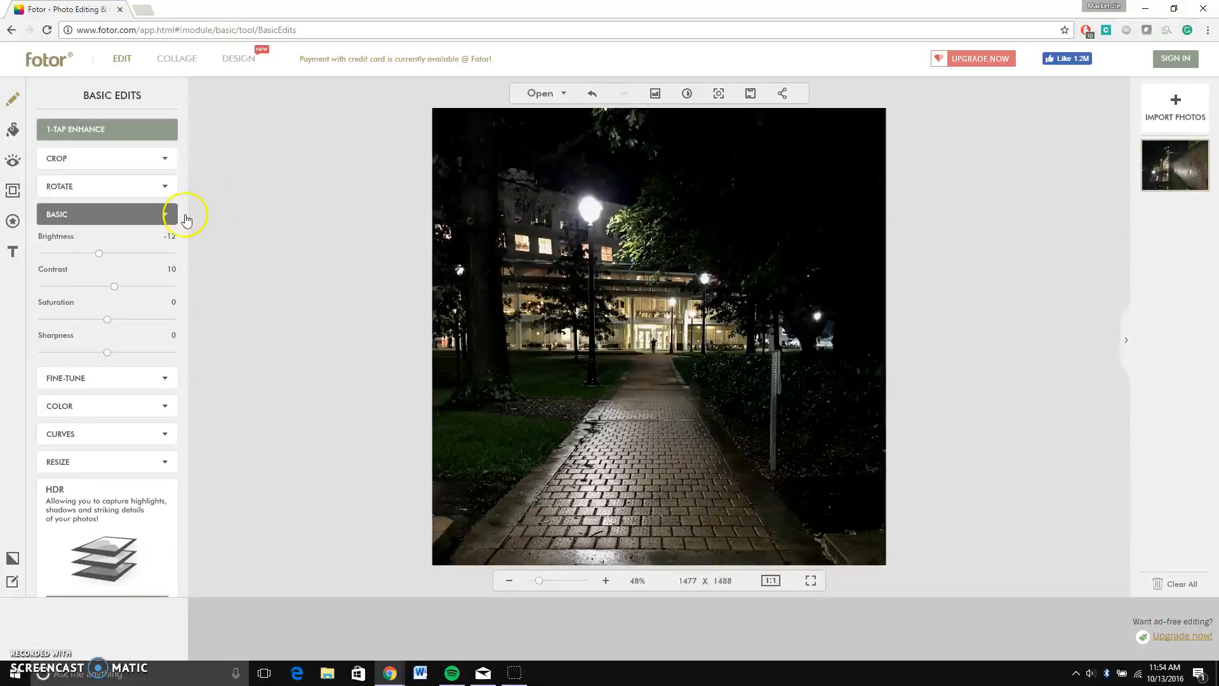
Preview the fine-tune exposure at its 100 and -100 extremes, and set it to 30.
left_click(100, 383)
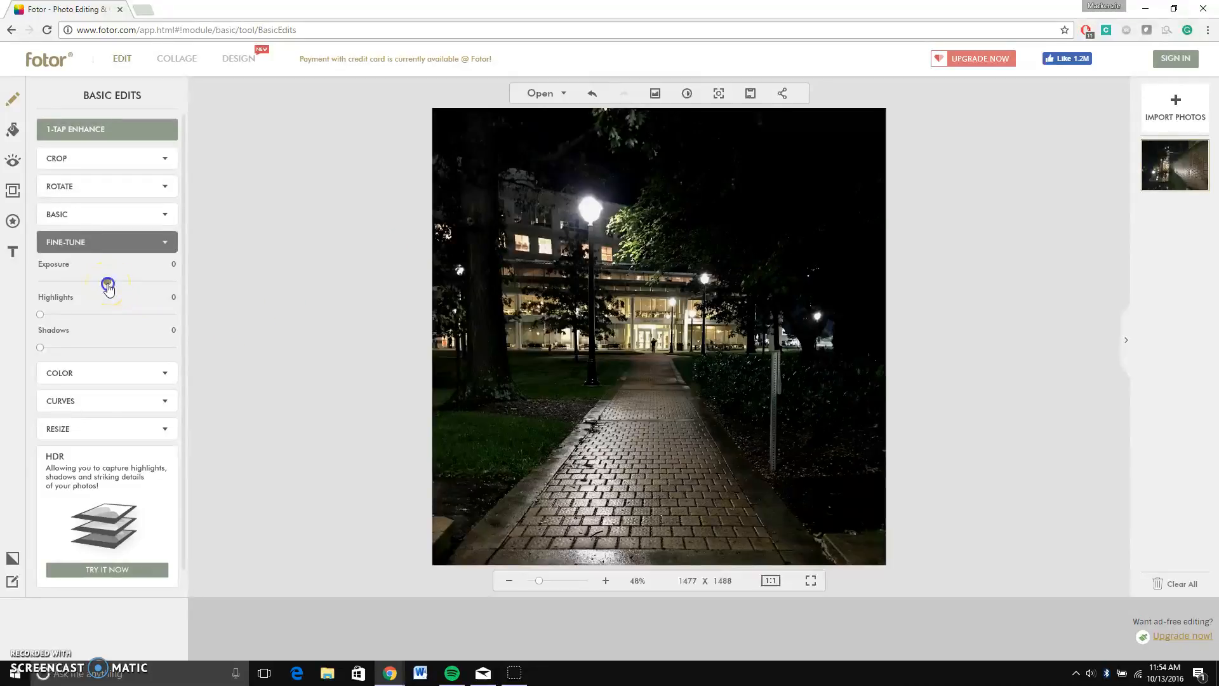
left_click_drag(109, 289, 192, 288)
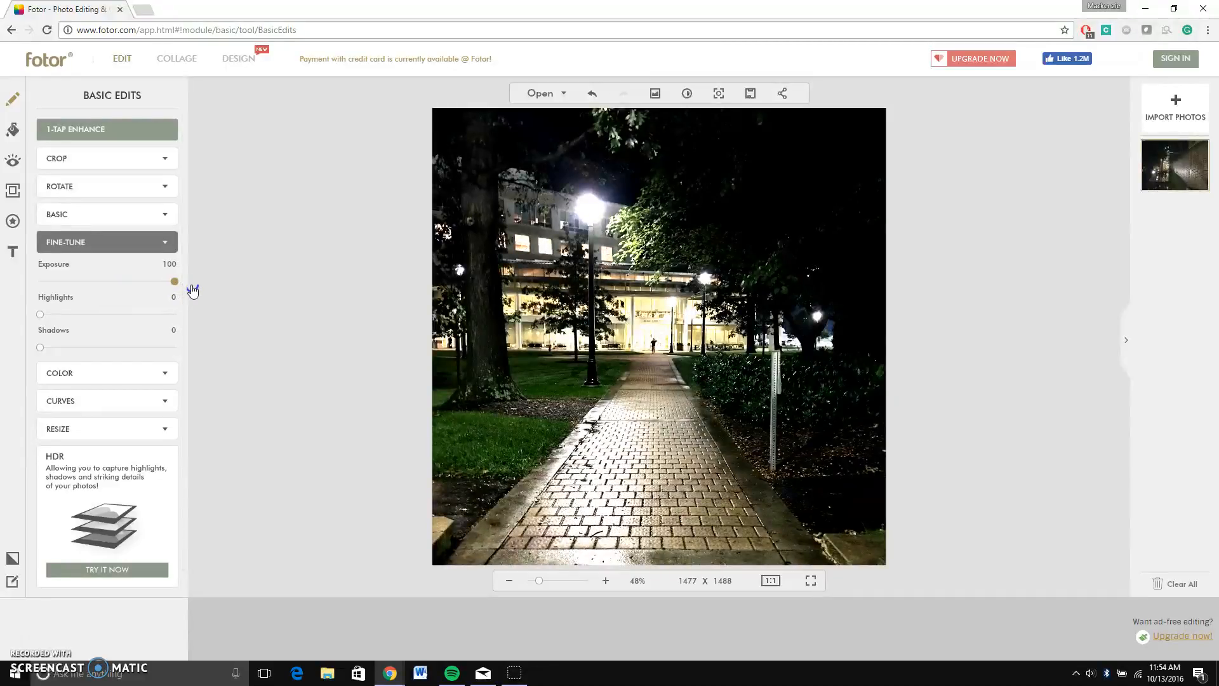
left_click_drag(193, 290, 23, 284)
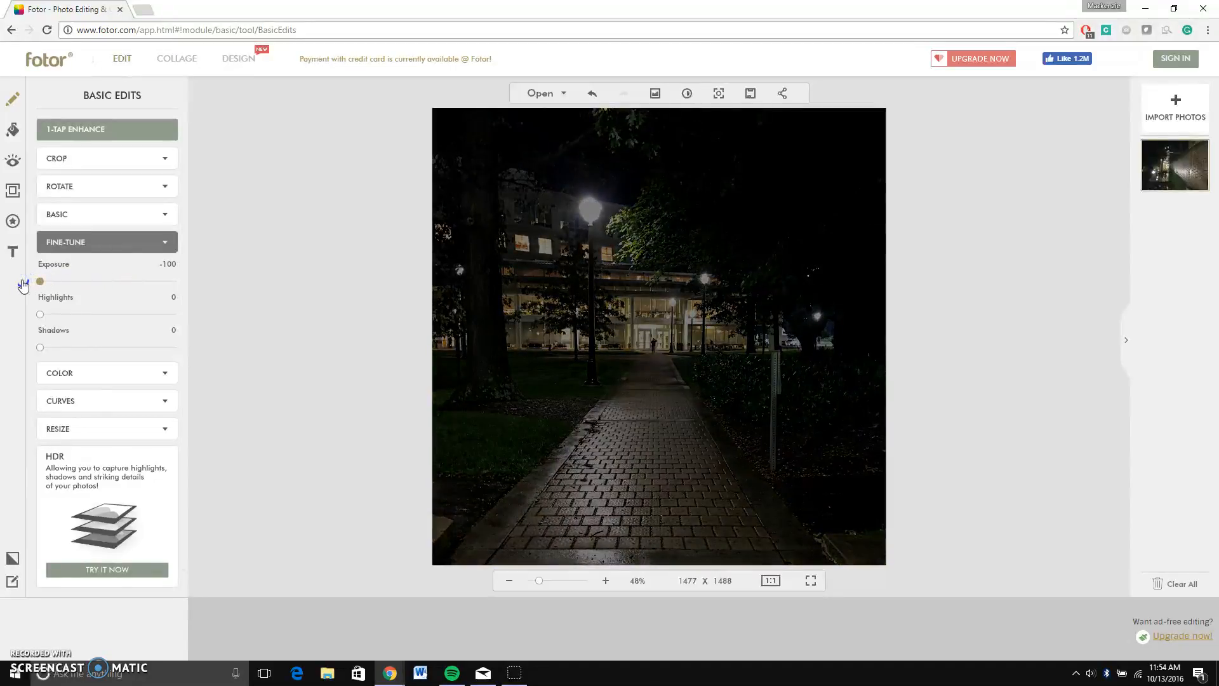
left_click_drag(40, 281, 134, 286)
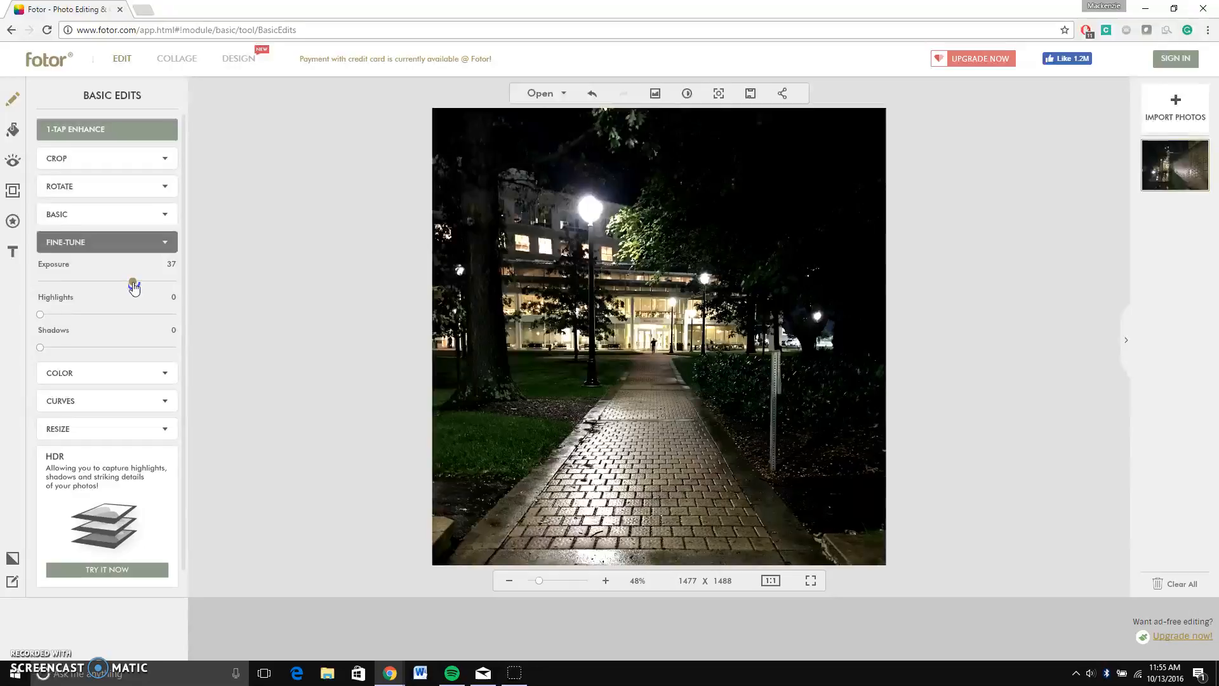
mouse_move(134, 287)
left_mouse_down()
mouse_move(164, 286)
mouse_move(127, 287)
left_mouse_up()
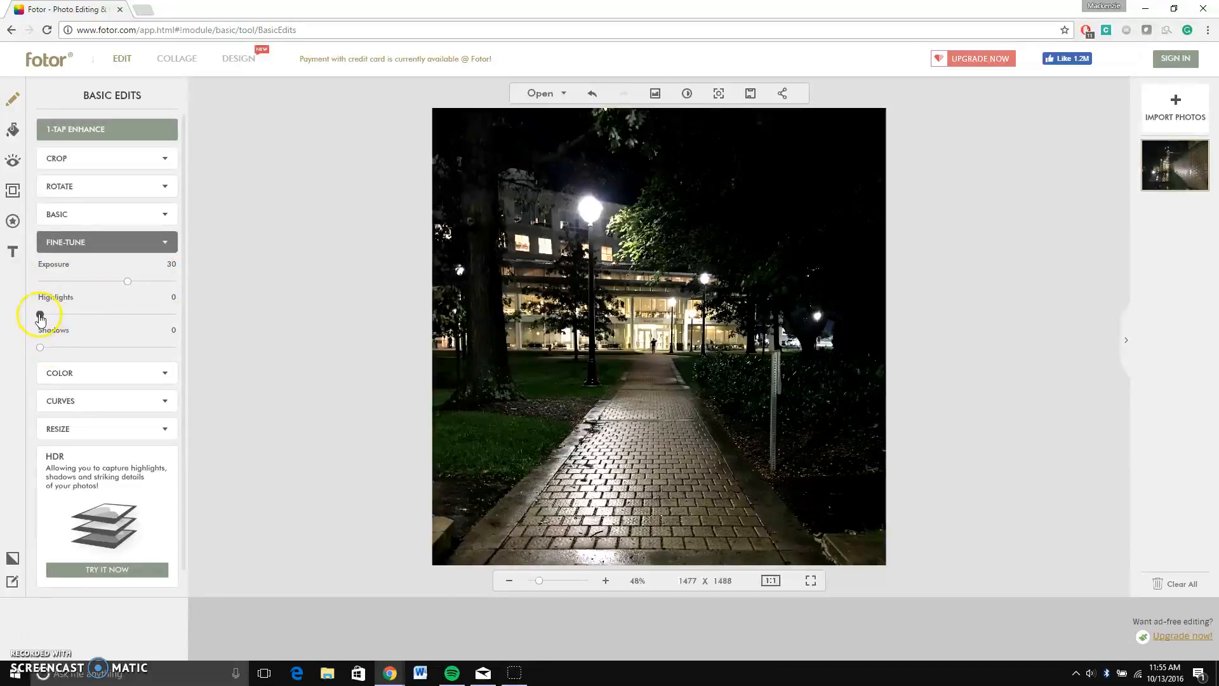
Set the fine-tune highlights to 8 and the shadows to 40.
mouse_move(40, 314)
left_mouse_down()
mouse_move(180, 318)
mouse_move(32, 318)
left_mouse_up()
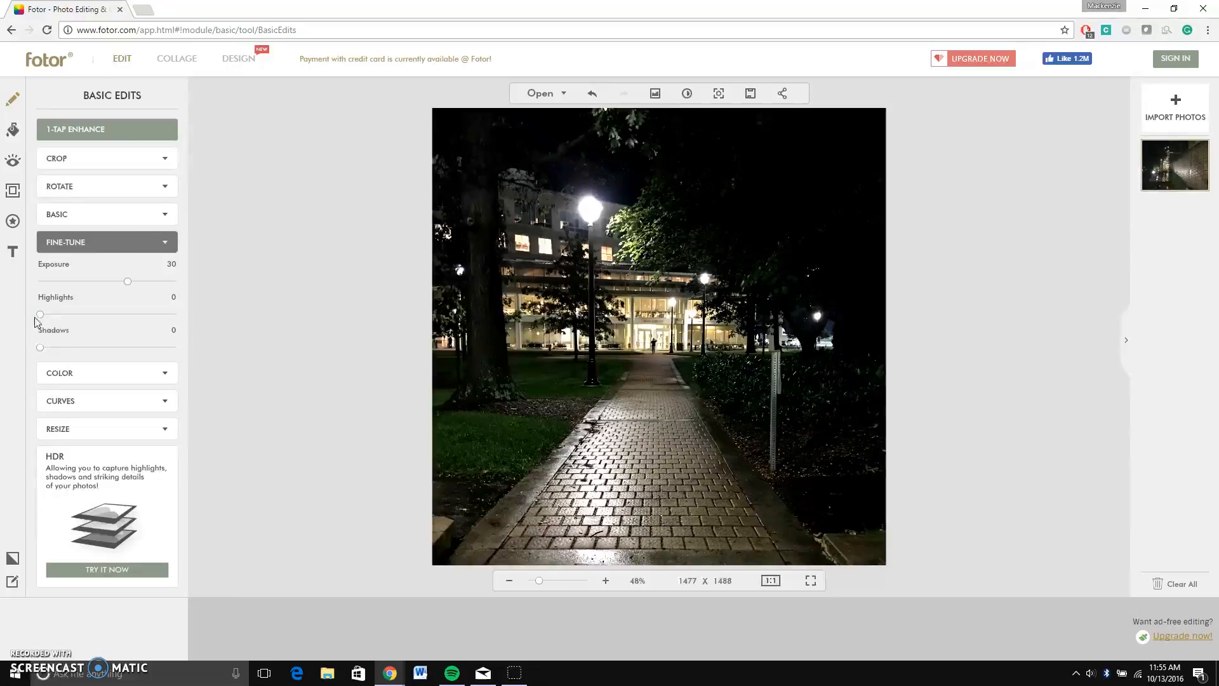
left_click_drag(41, 318, 201, 323)
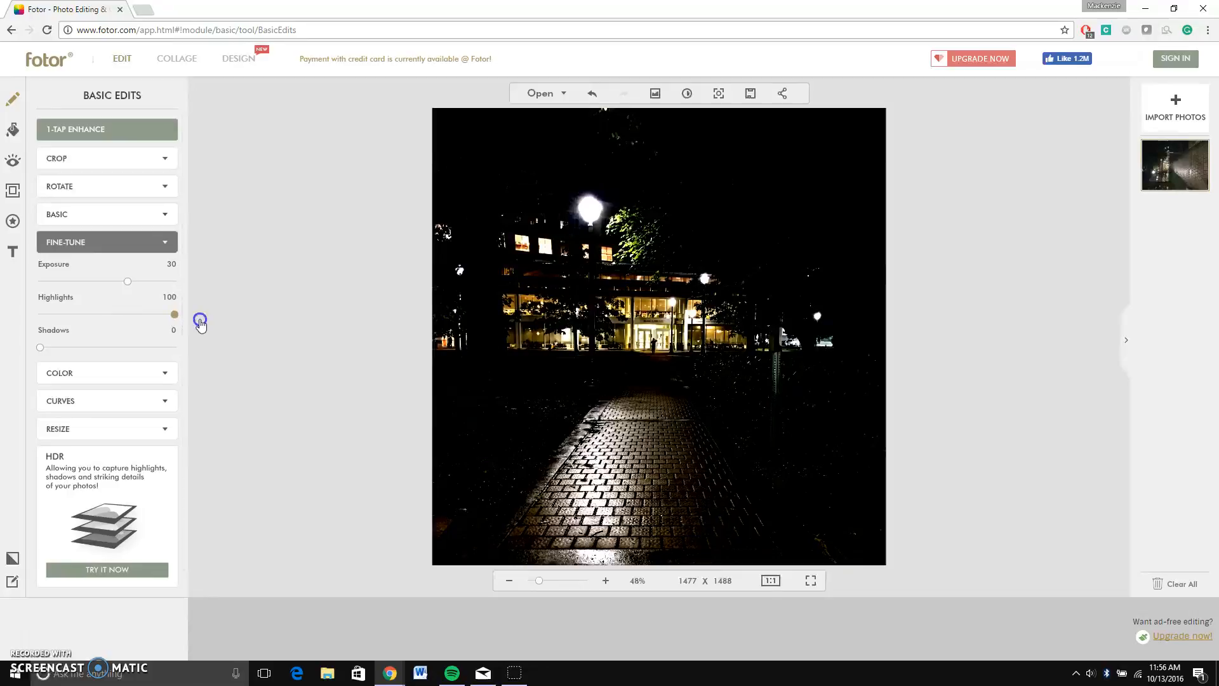
left_click_drag(174, 314, 53, 313)
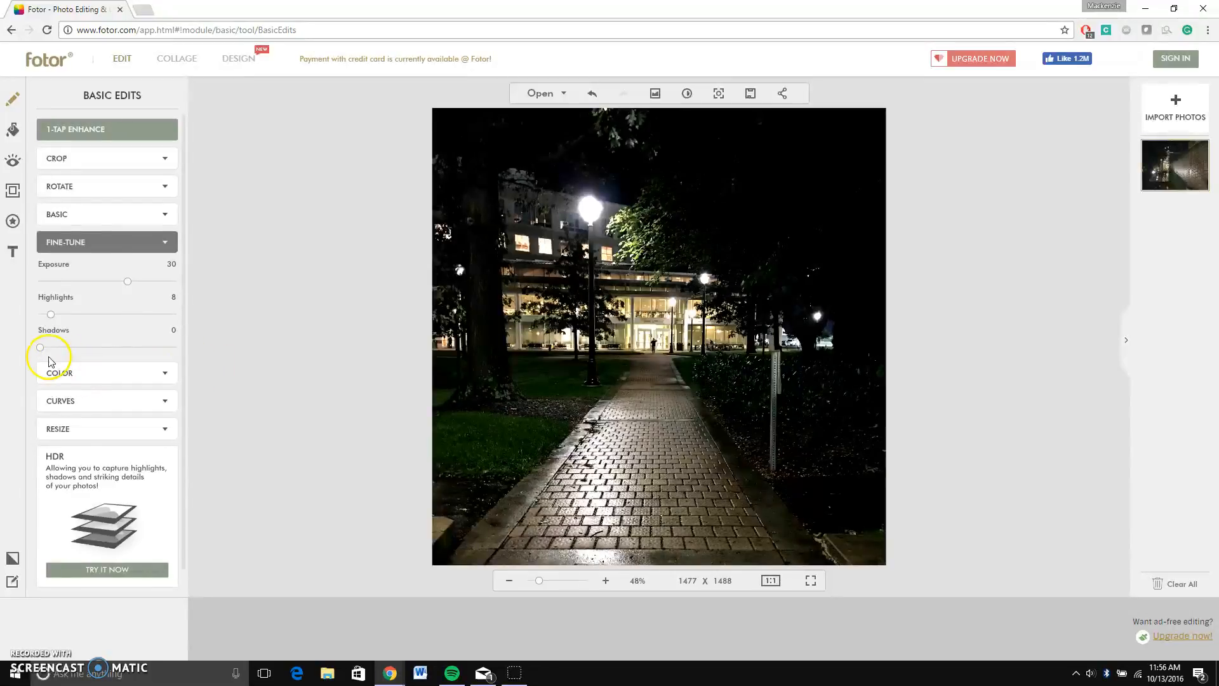
left_click_drag(40, 348, 97, 349)
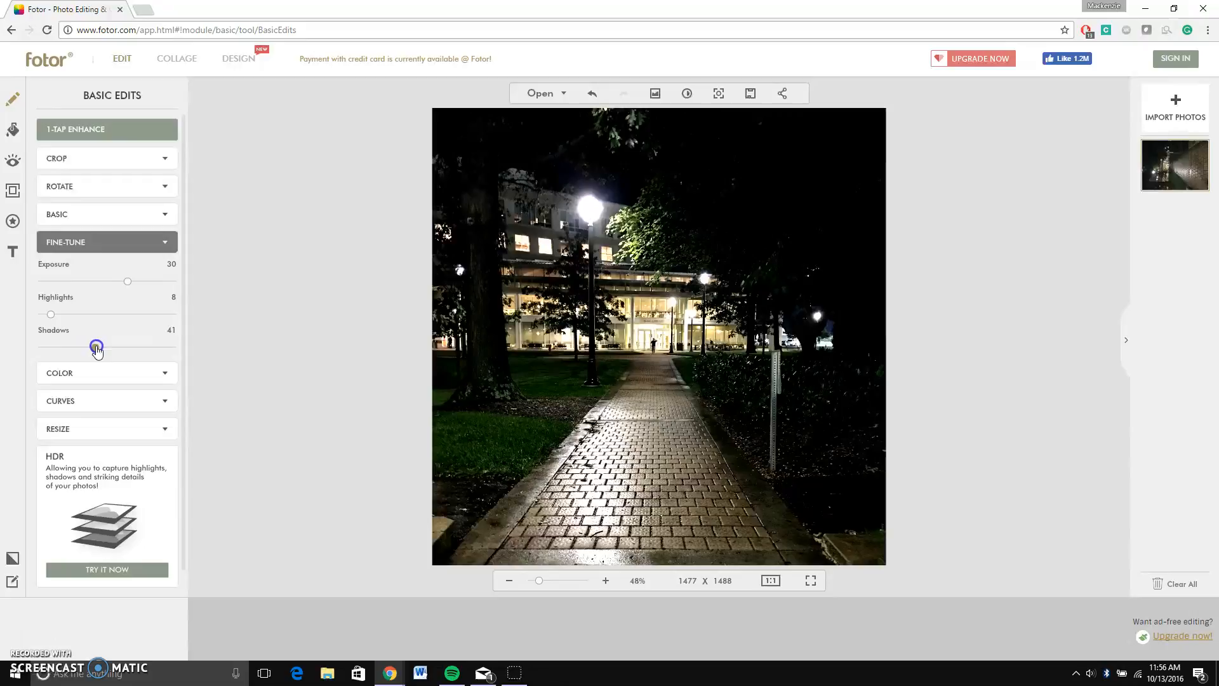
left_click_drag(96, 350, 95, 350)
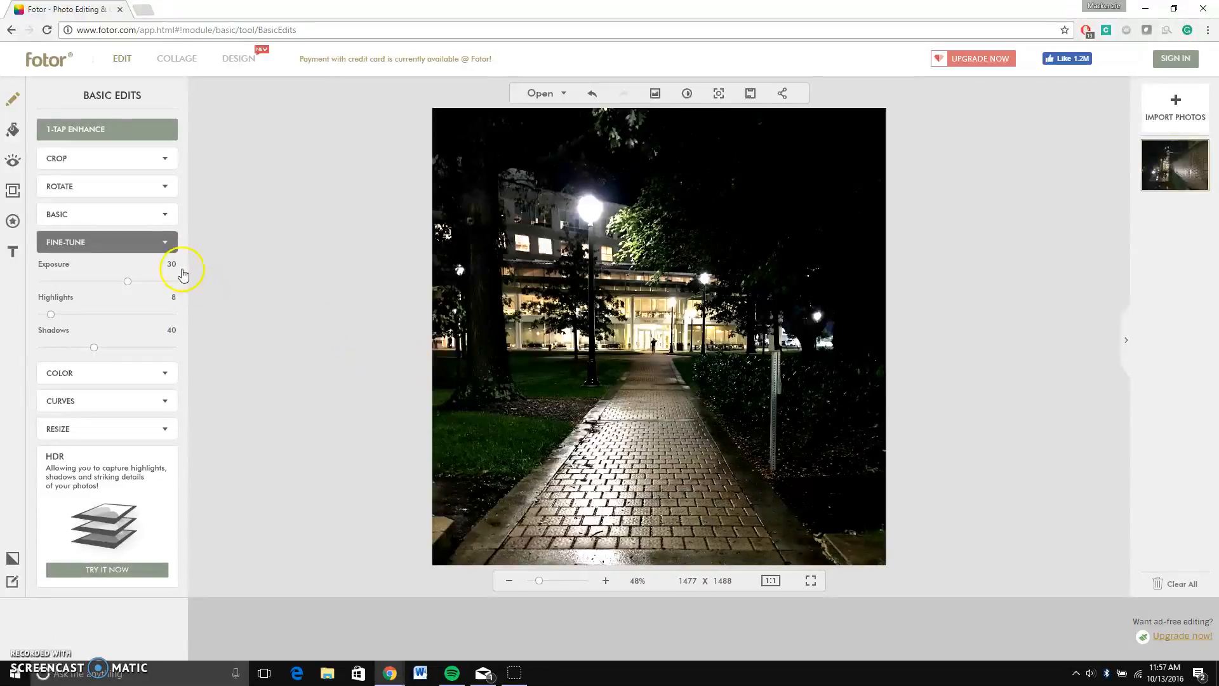
Turn the photo black and white by setting its saturation to -100.
left_click(141, 215)
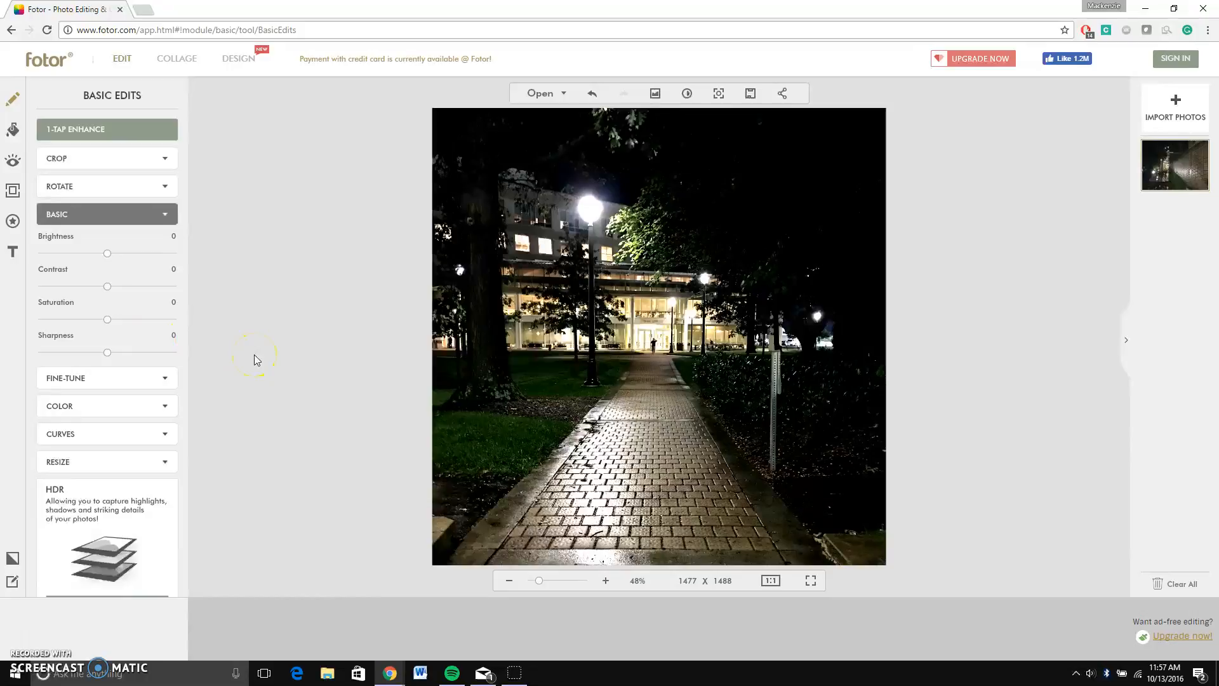
left_click_drag(109, 325, 26, 325)
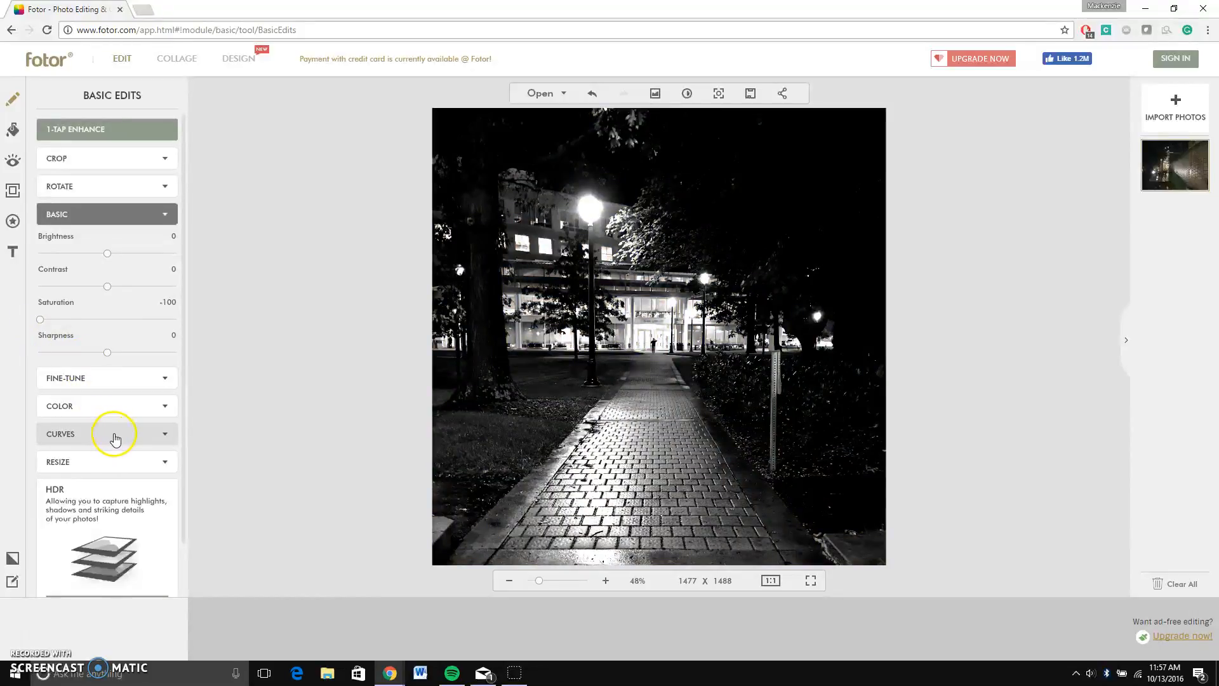
Darken the photo by bending the upper part of the RGB curve below the diagonal, and compare it with the original.
left_click(114, 435)
left_click_drag(116, 409, 141, 393)
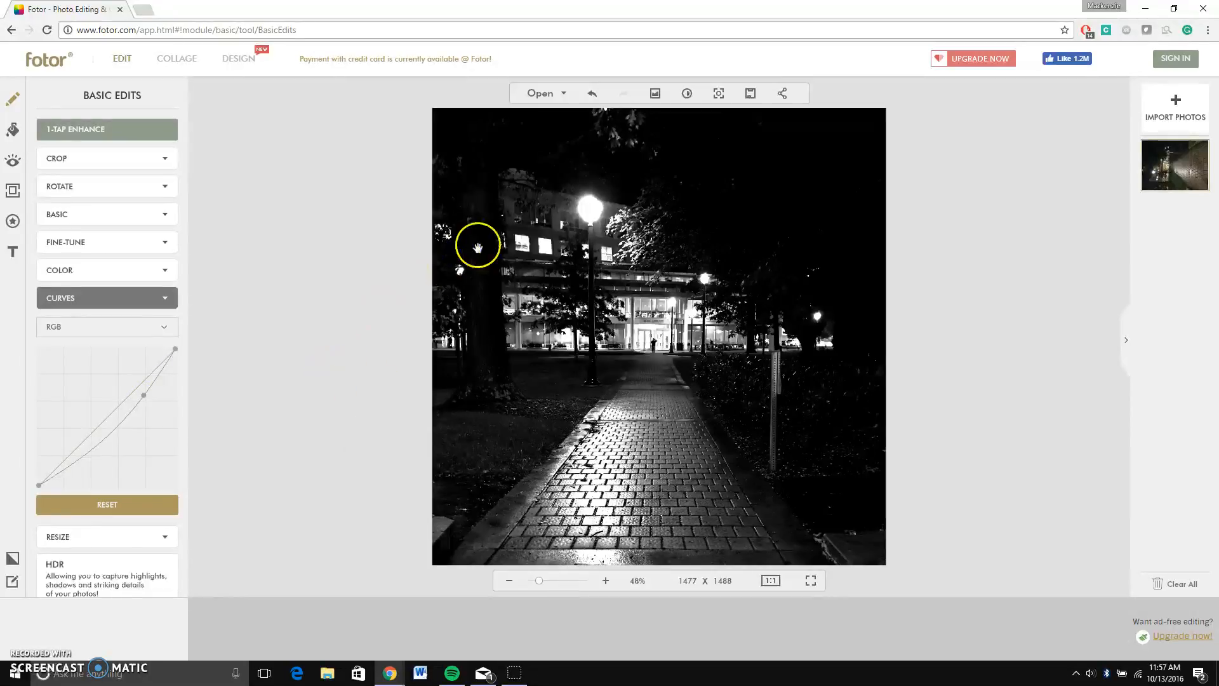
left_click(690, 95)
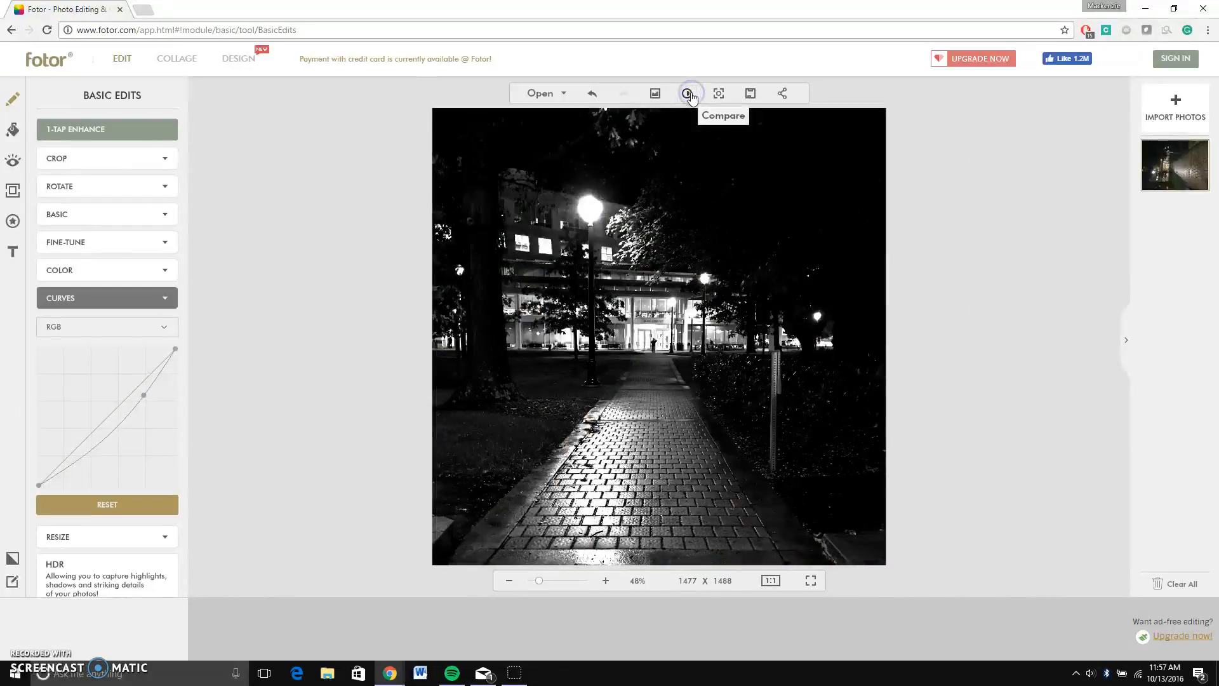
Compare the edit with the original photo, and set up its export as a .jpg named "ecl edit final 2" with High quality.
left_click(690, 94)
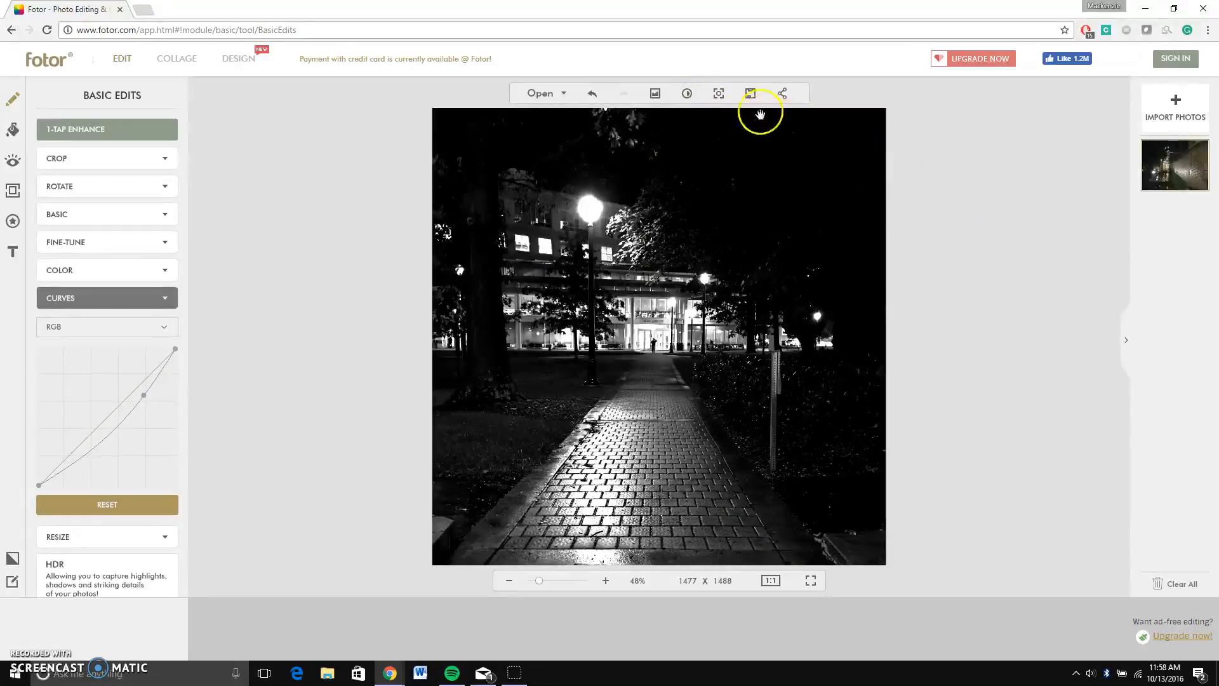
left_click(752, 98)
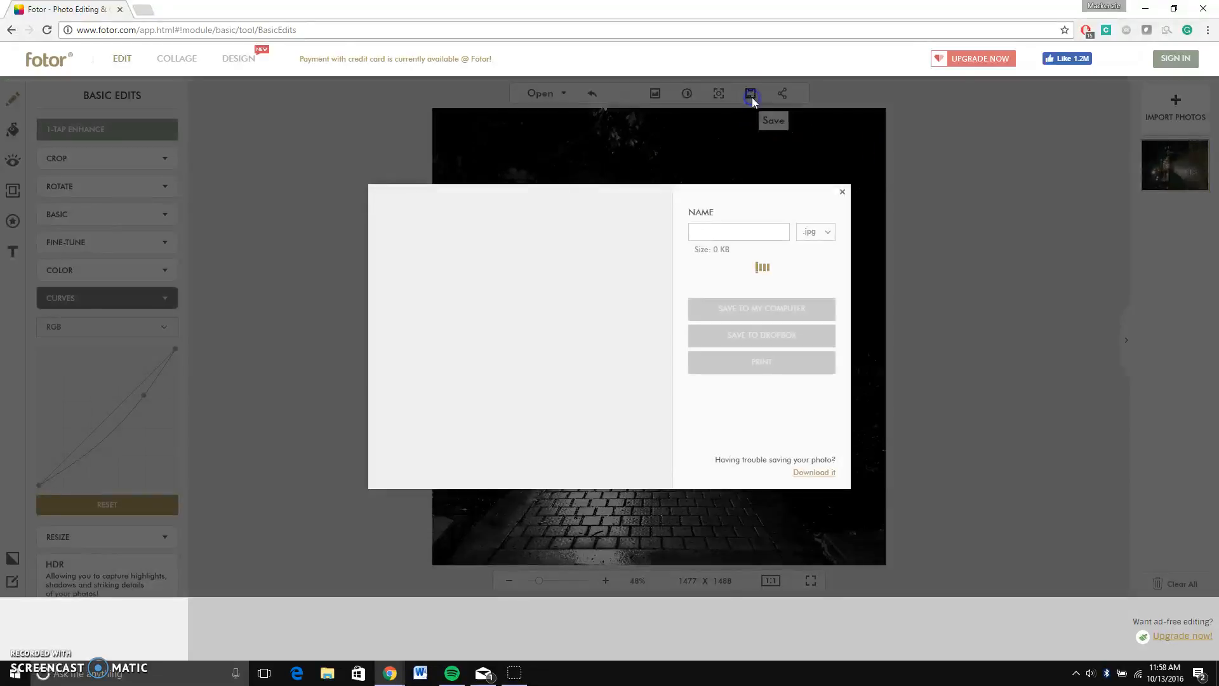
left_click(741, 233)
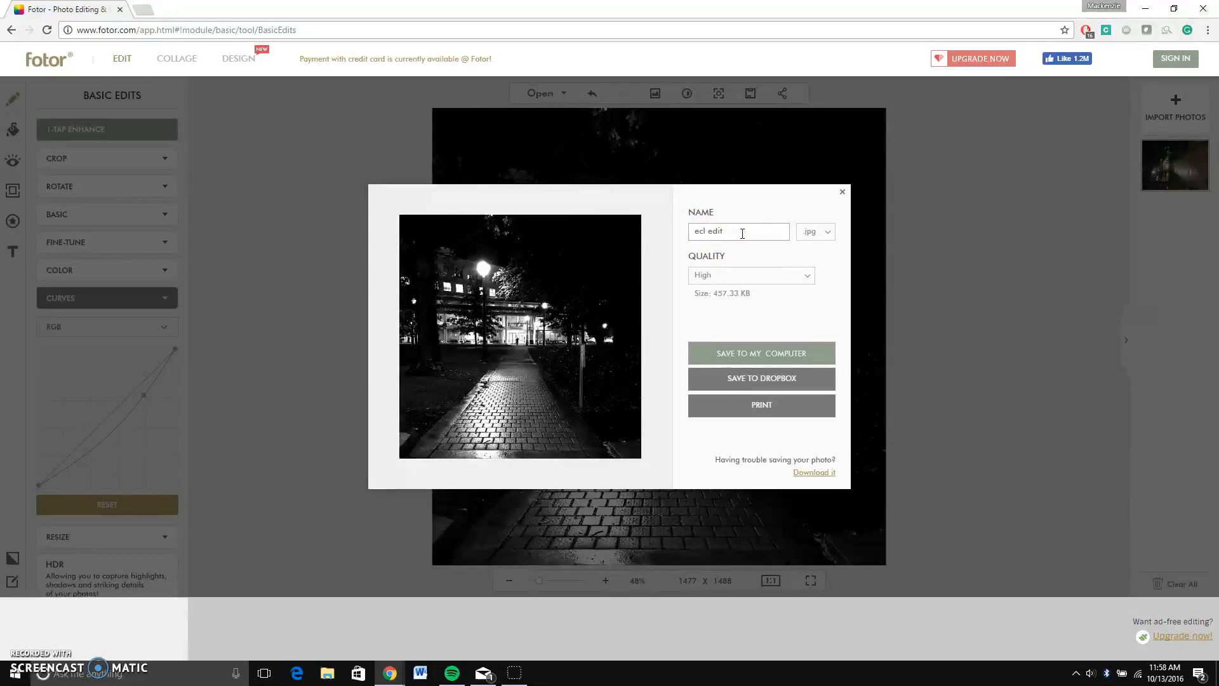
type("final 2")
left_click(747, 275)
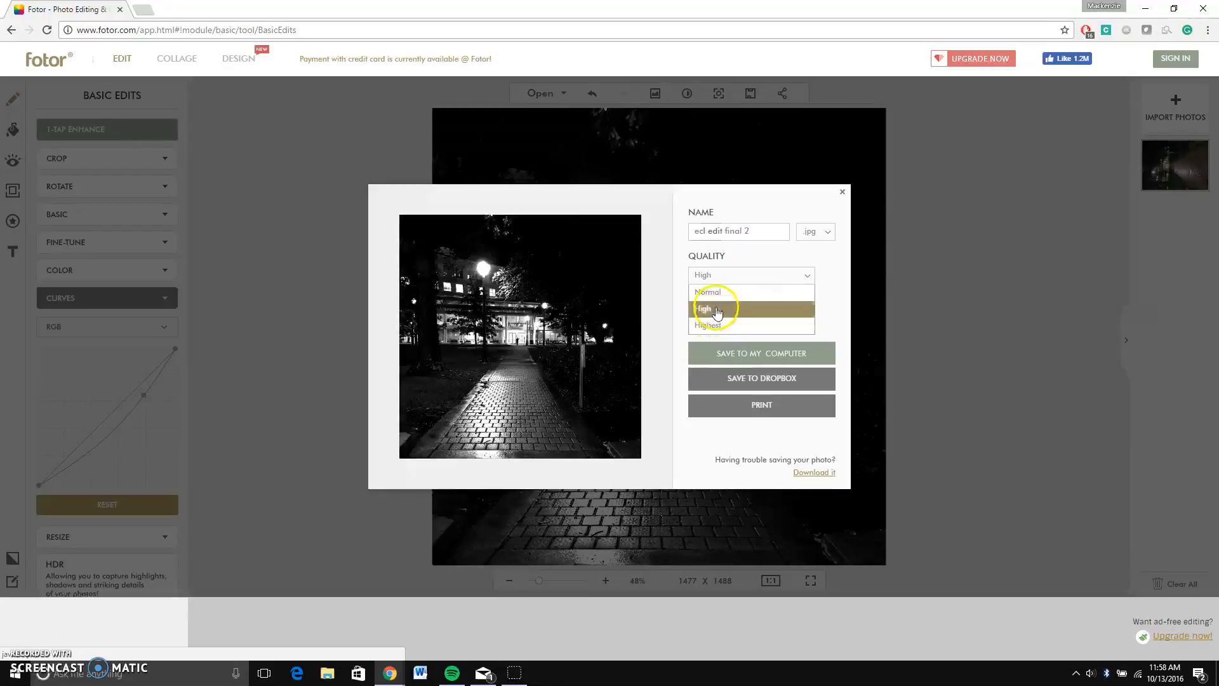
left_click(716, 309)
Save the edited photo to the computer in the 2016 (7th Semester) documents folder, and close the save confirmation.
left_click(731, 351)
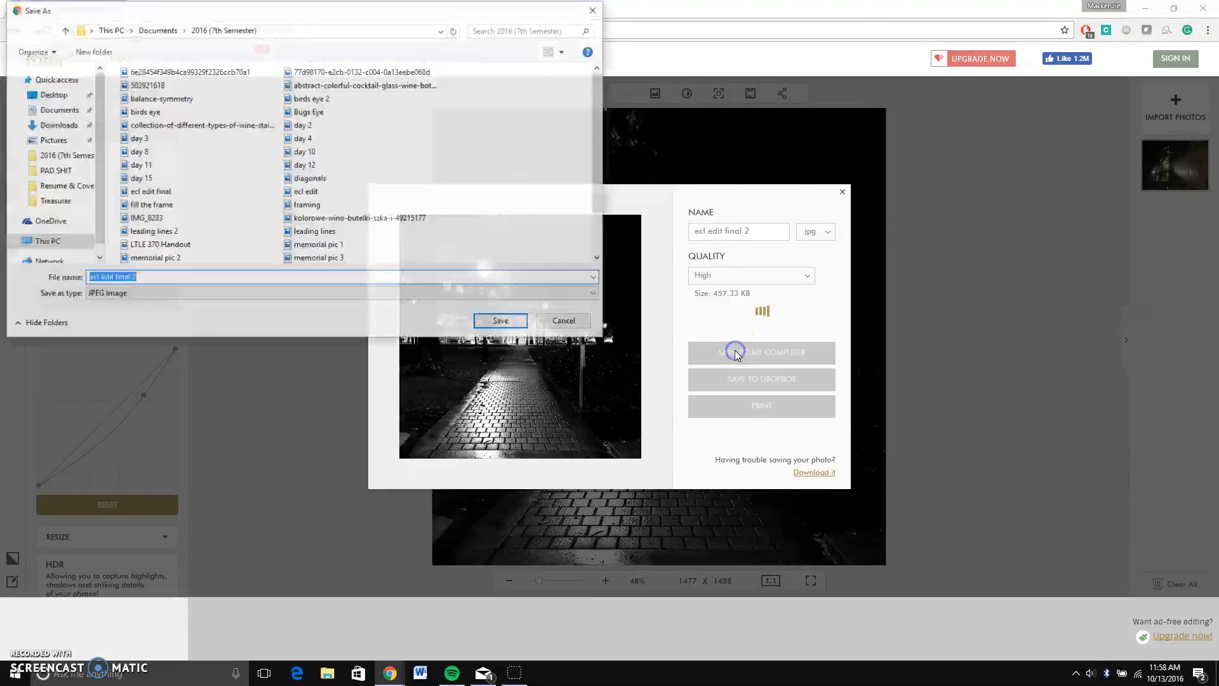
left_click(499, 324)
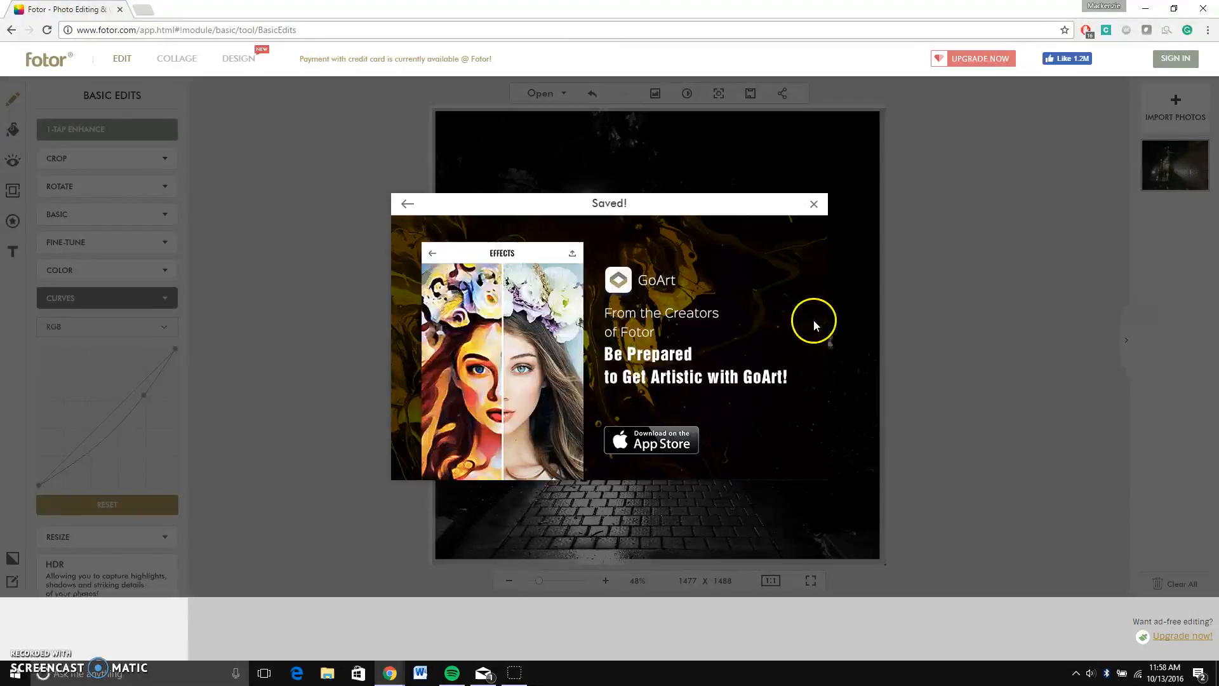
left_click(812, 205)
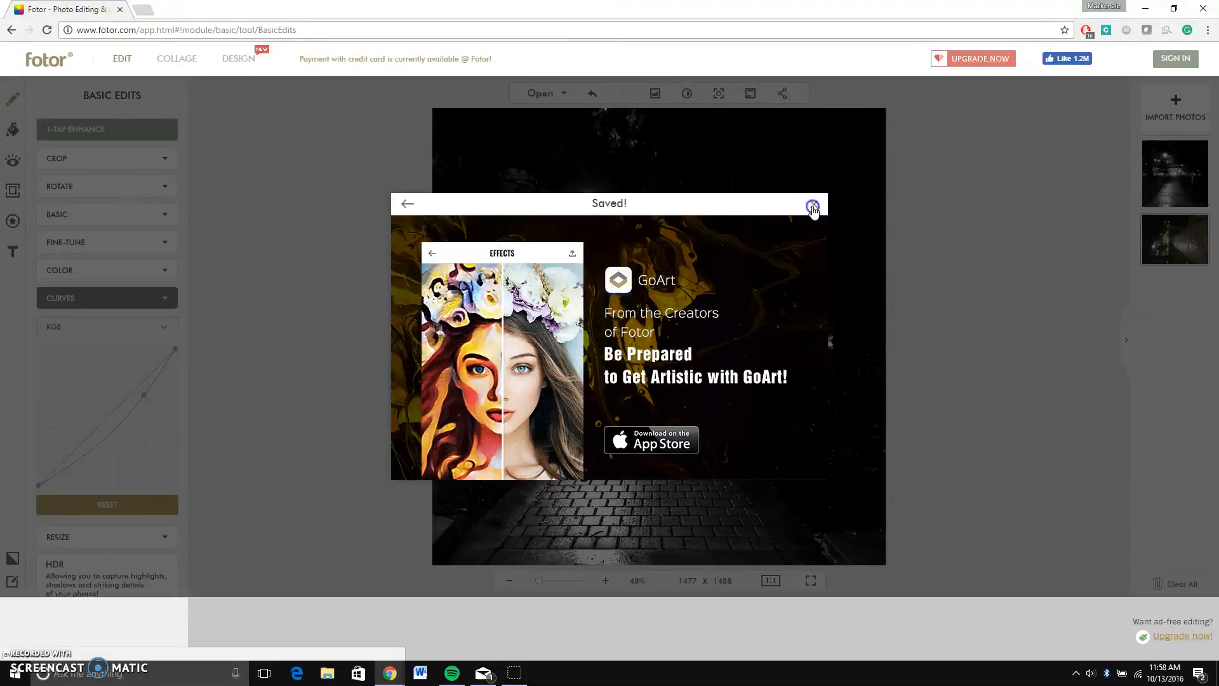